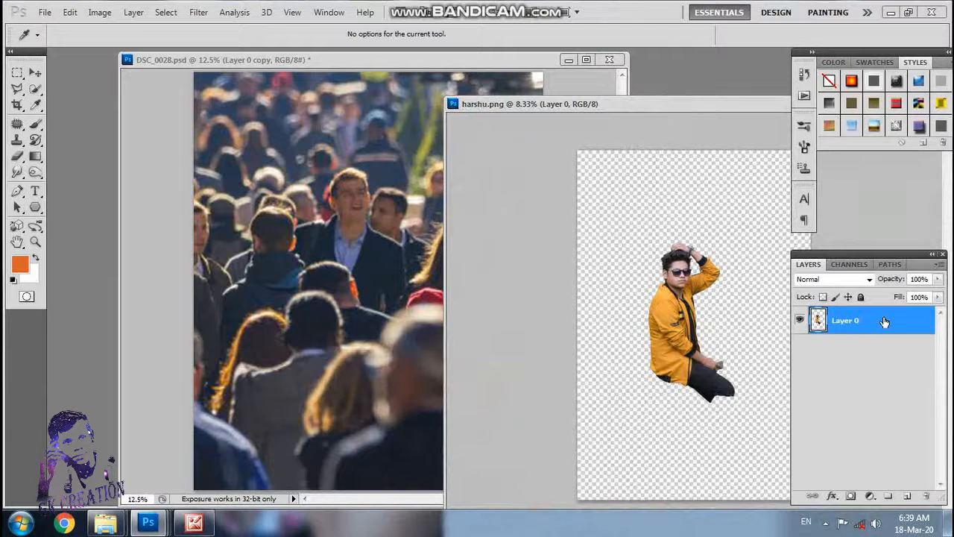
Step: Bring the cut-out man from harshu.png into DSC_0028.psd, enlarge him proportionally and place him at the lower centre of the crowd
left_click_drag(885, 321, 359, 344)
key("ctrl+t")
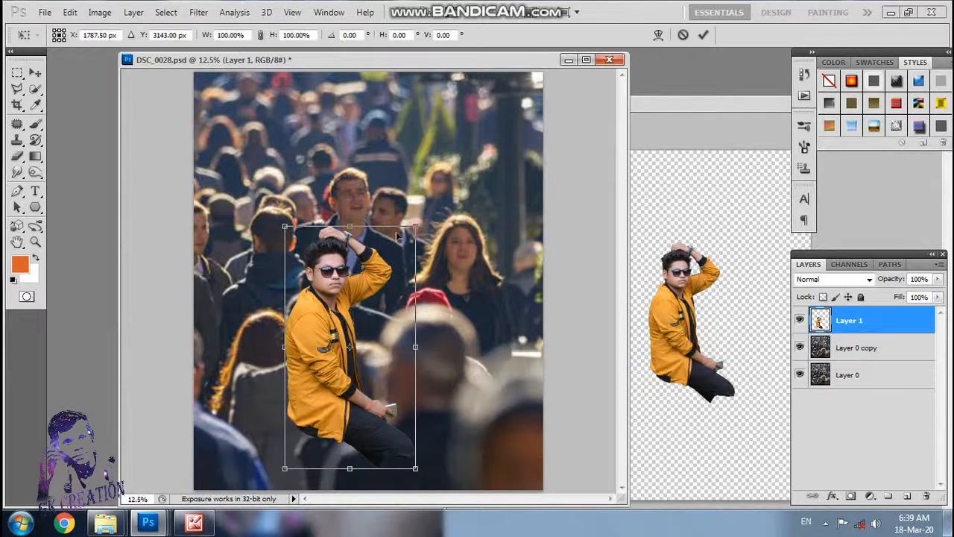
left_click(260, 35)
left_click_drag(416, 228, 452, 159)
left_click_drag(393, 257, 427, 335)
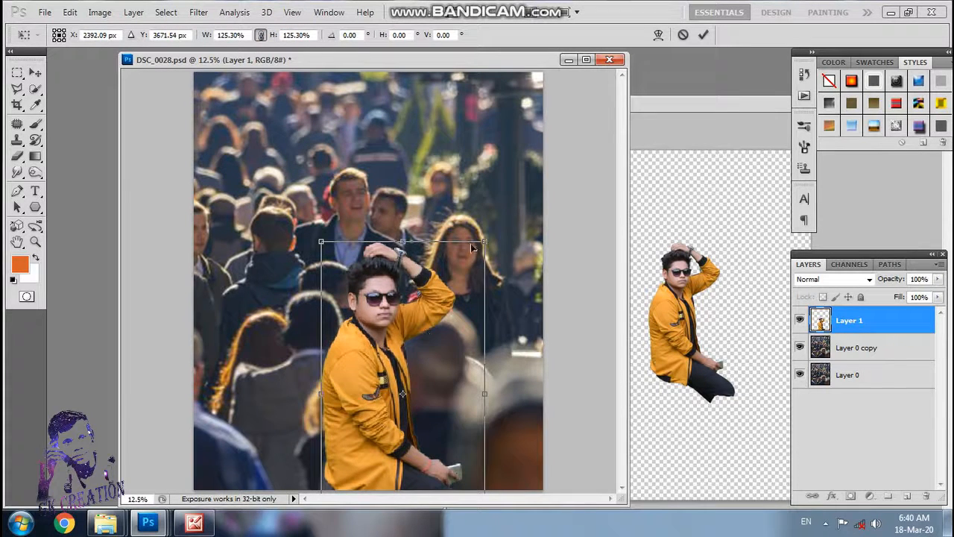
left_click_drag(489, 236, 496, 219)
left_click_drag(425, 348, 420, 351)
key("Return")
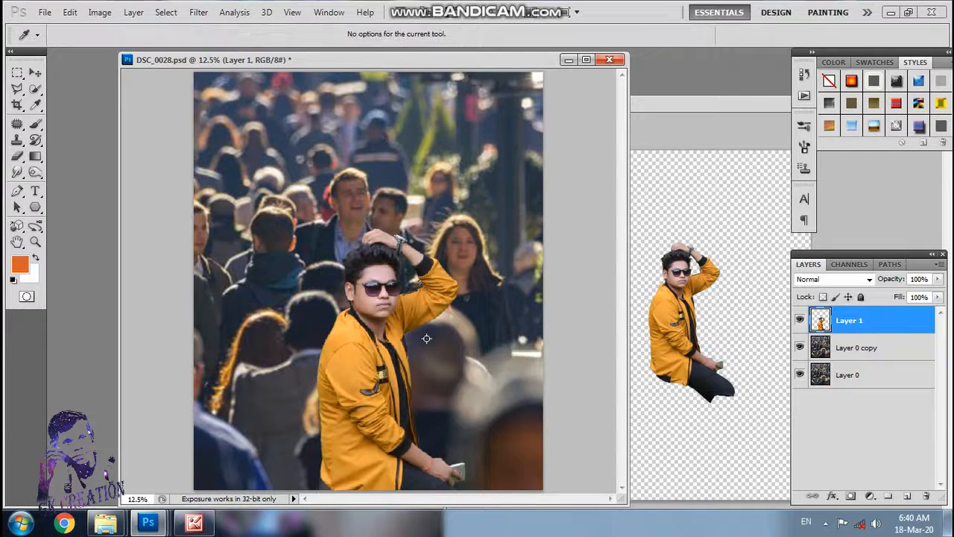
Step: Shift the man on Layer 1 slightly to the left within the crowd photo
key("ctrl+t")
left_click_drag(414, 344, 406, 345)
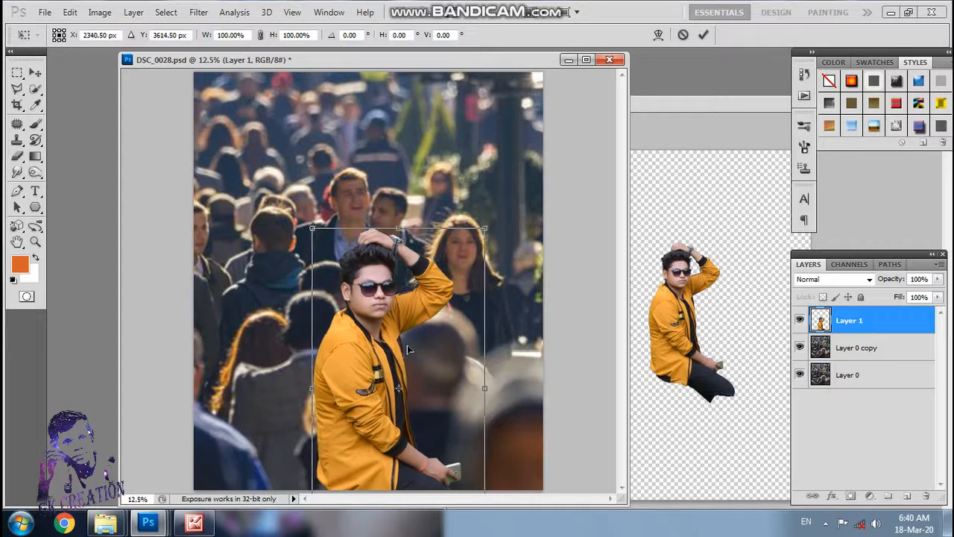
key("Return")
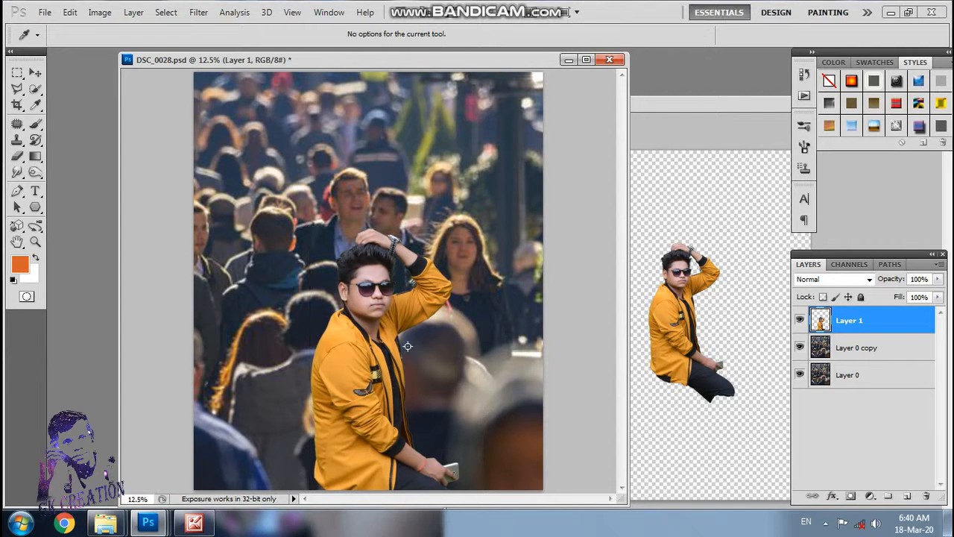
Step: Close the harshu.png document, leaving only the crowd composition open
left_click(648, 138)
left_click(550, 139)
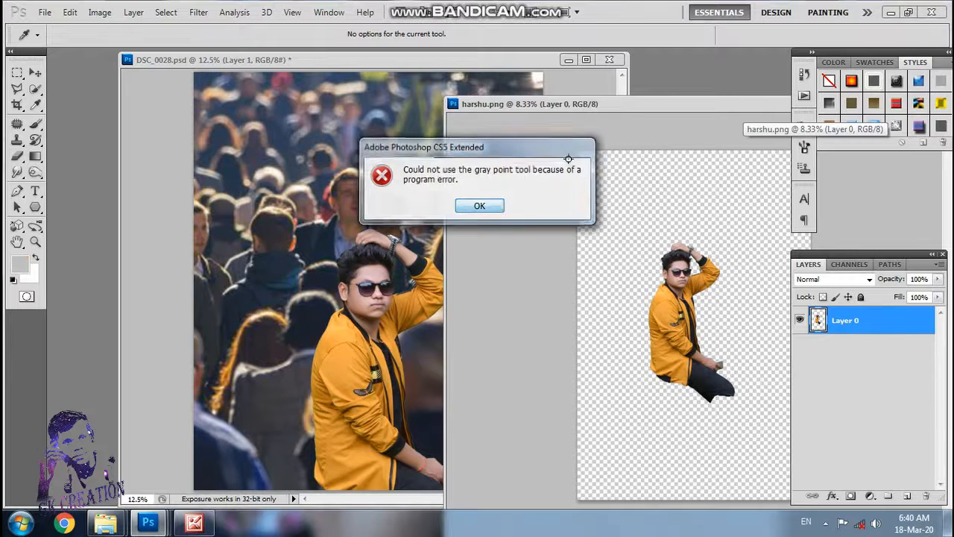
key("Return")
left_click_drag(676, 104, 556, 113)
left_click(777, 114)
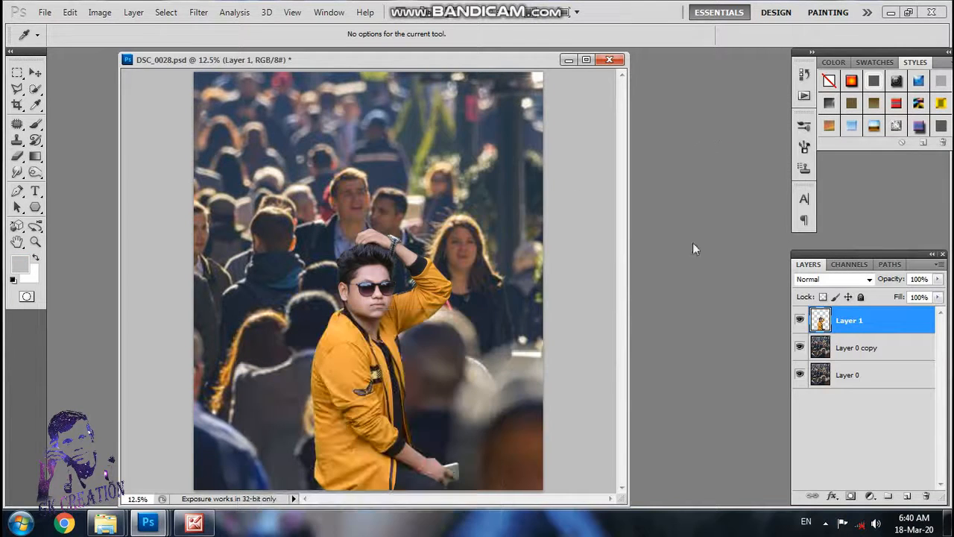
Step: Add a Curves adjustment layer and correct the colour cast by sampling a gray point beside the man's raised wrist
left_click(870, 496)
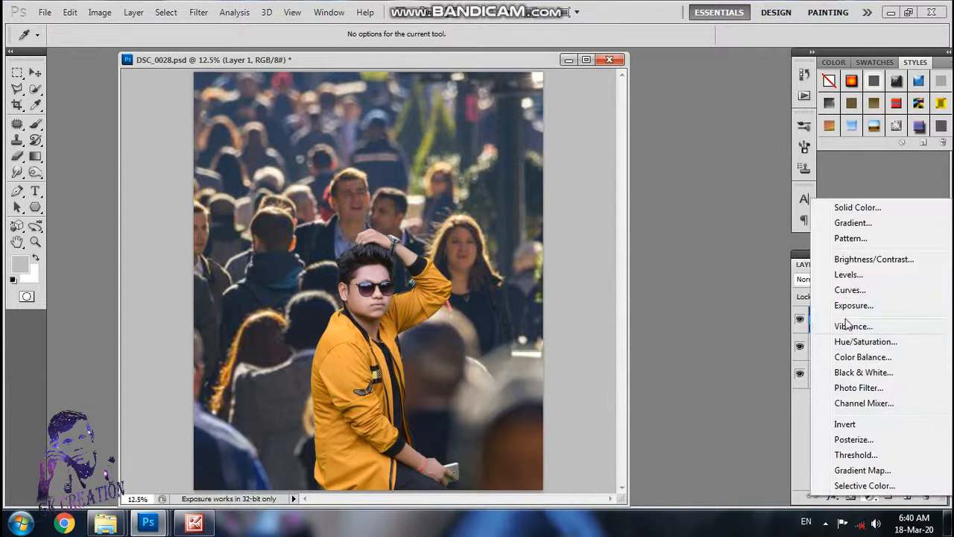
left_click(848, 290)
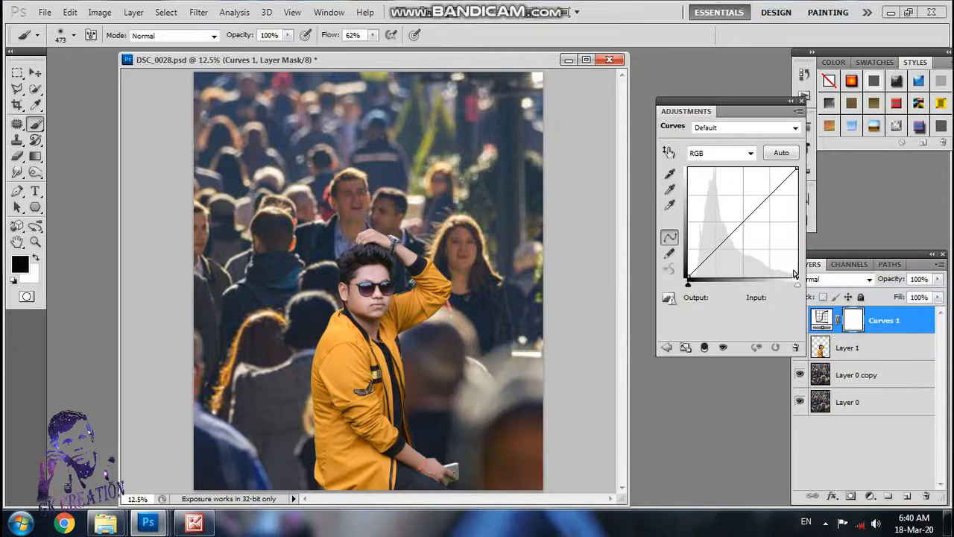
left_click(670, 189)
left_click(411, 242)
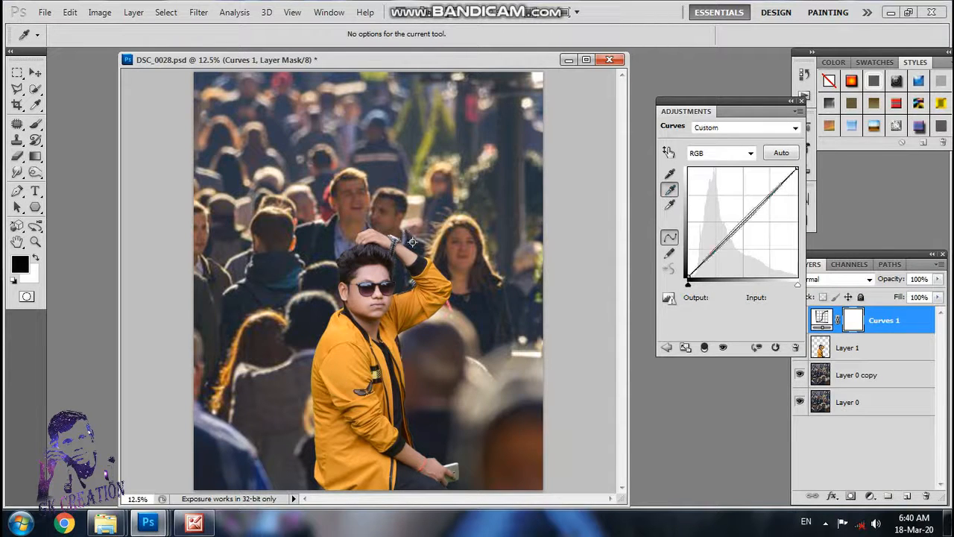
left_click(415, 243)
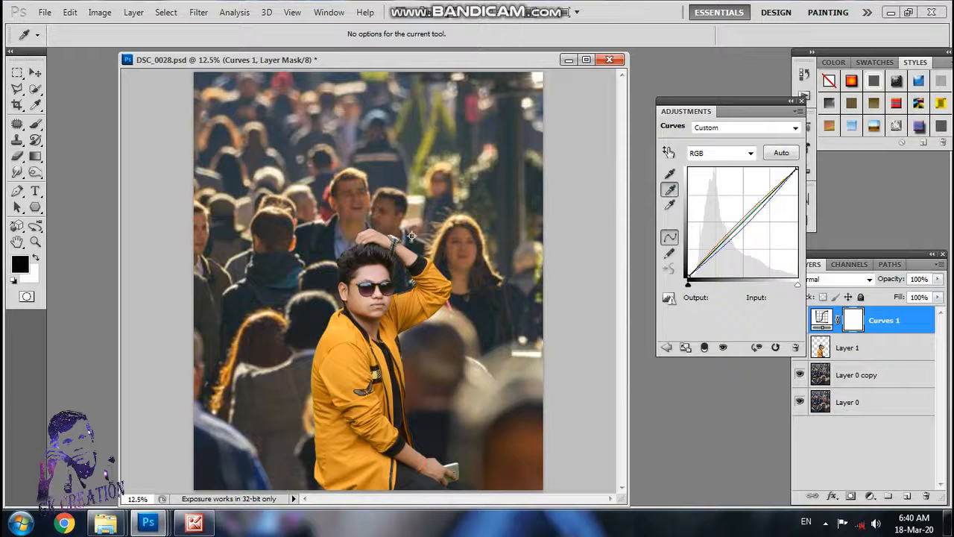
left_click(411, 241)
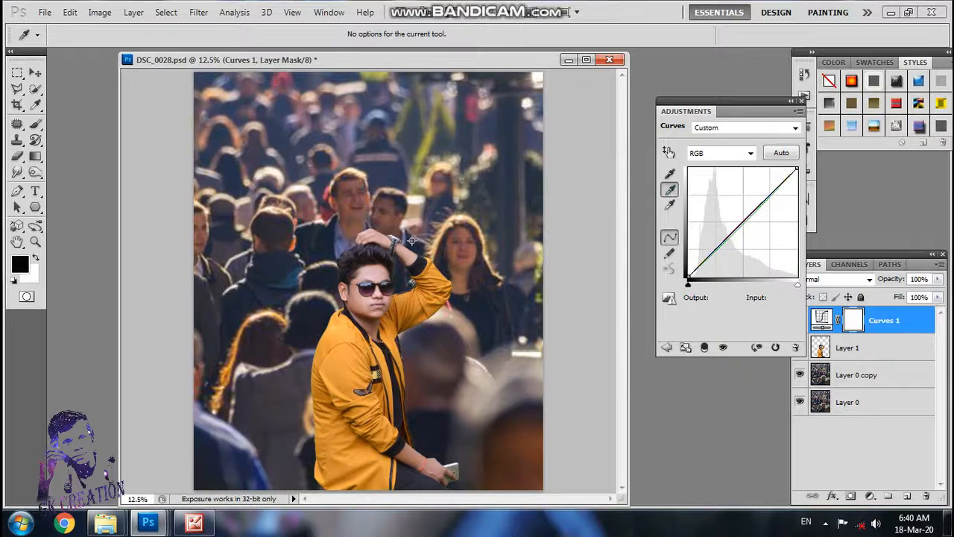
left_click(801, 100)
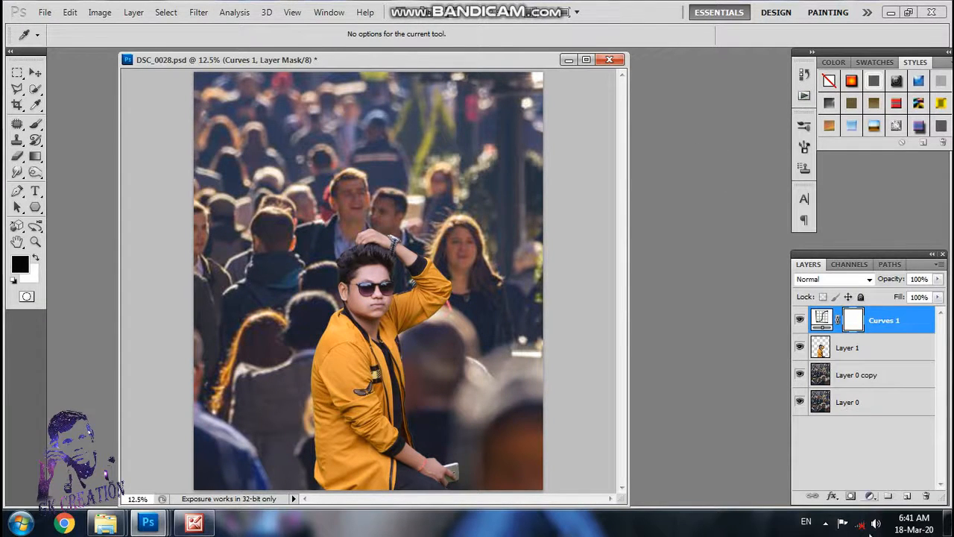
Step: Add a Selective Color adjustment layer with Cyan at -8% in the Reds and make it a clipping mask
left_click(869, 496)
left_click(866, 487)
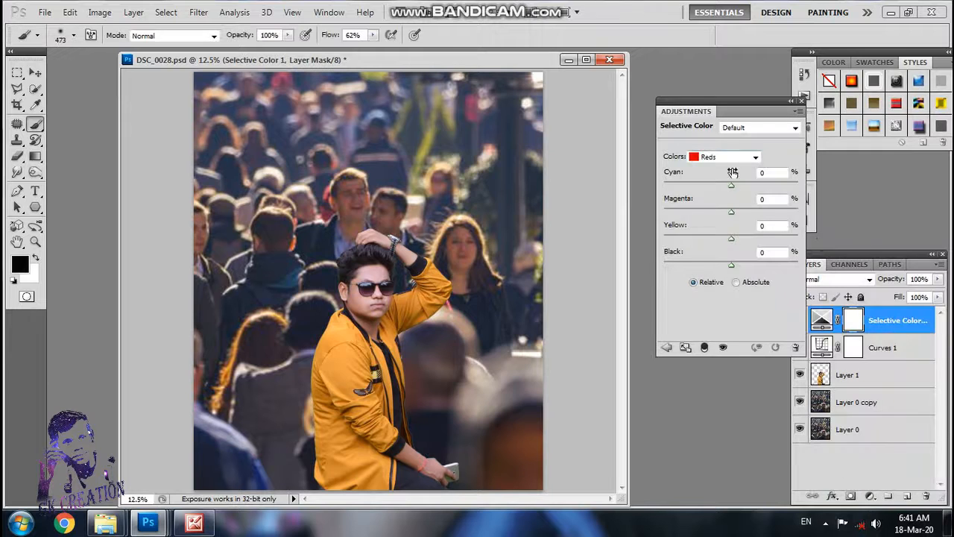
mouse_move(738, 193)
left_mouse_down()
mouse_move(717, 193)
mouse_move(736, 192)
mouse_move(726, 192)
left_mouse_up()
right_click(891, 321)
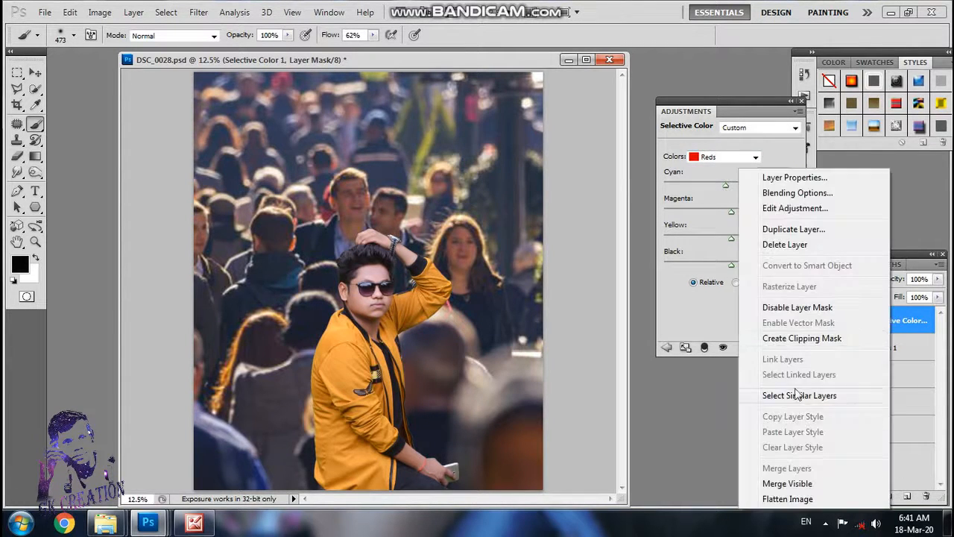
left_click(805, 336)
Step: Duplicate Layer 1 and merge the Curves adjustment down into the copy
right_click(875, 345)
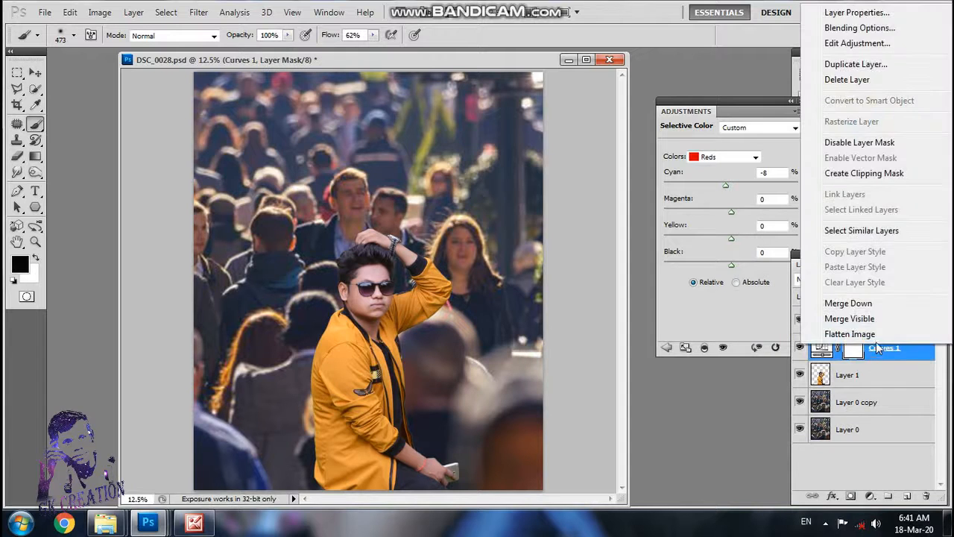
left_click(878, 378)
left_click_drag(878, 378, 907, 496)
right_click(885, 355)
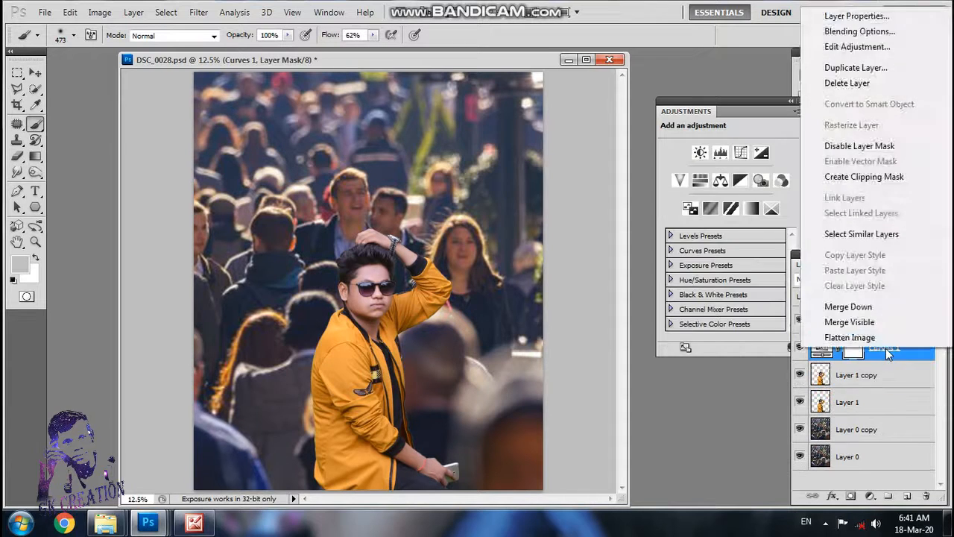
left_click(877, 306)
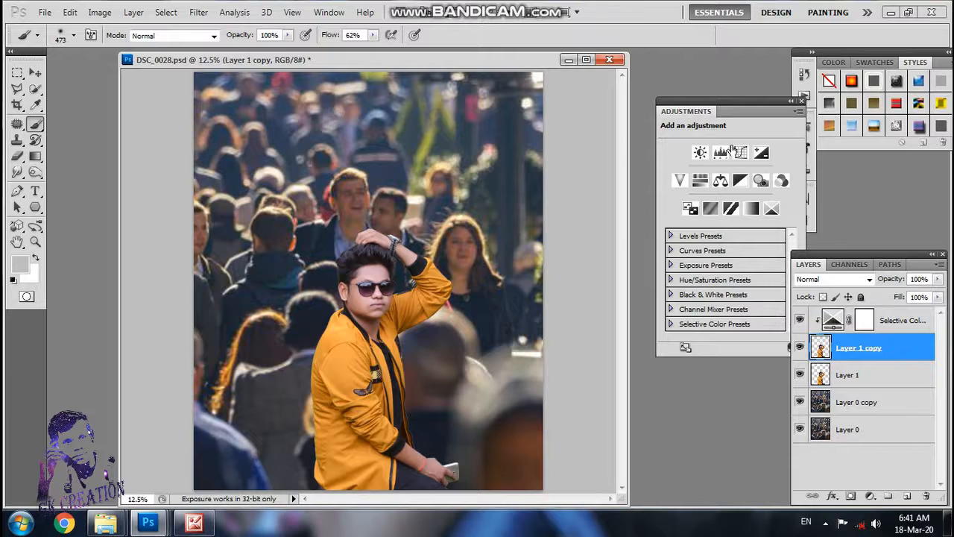
Step: Adjust Cyan in the Reds of the Selective Color layer and set Magenta to +4%, Yellow to +10% and Black to +1%
left_click(832, 320)
left_click_drag(725, 185, 731, 257)
Step: Try shifting Cyan in the Yellows range of the Selective Color adjustment
left_click(738, 158)
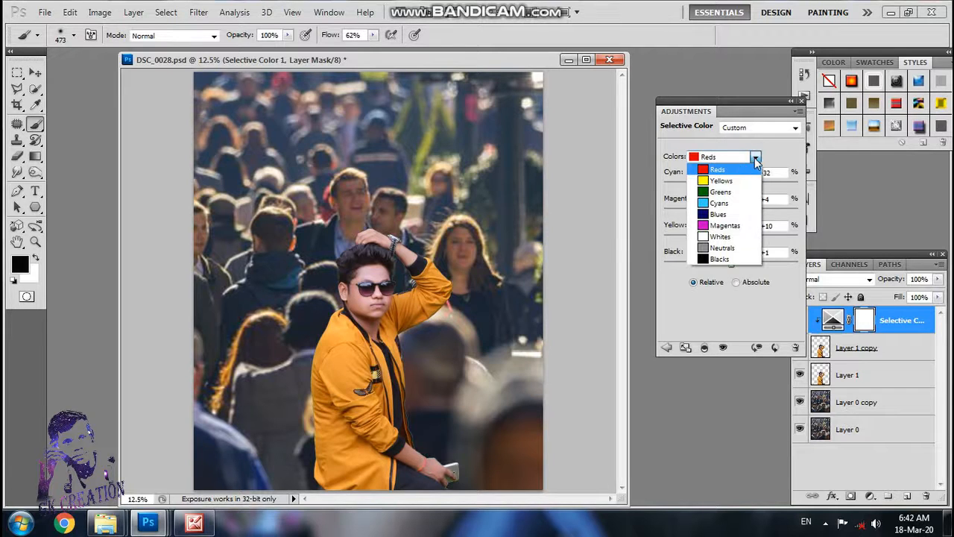
left_click(720, 180)
mouse_move(730, 186)
left_mouse_down()
mouse_move(705, 186)
mouse_move(719, 189)
left_mouse_up()
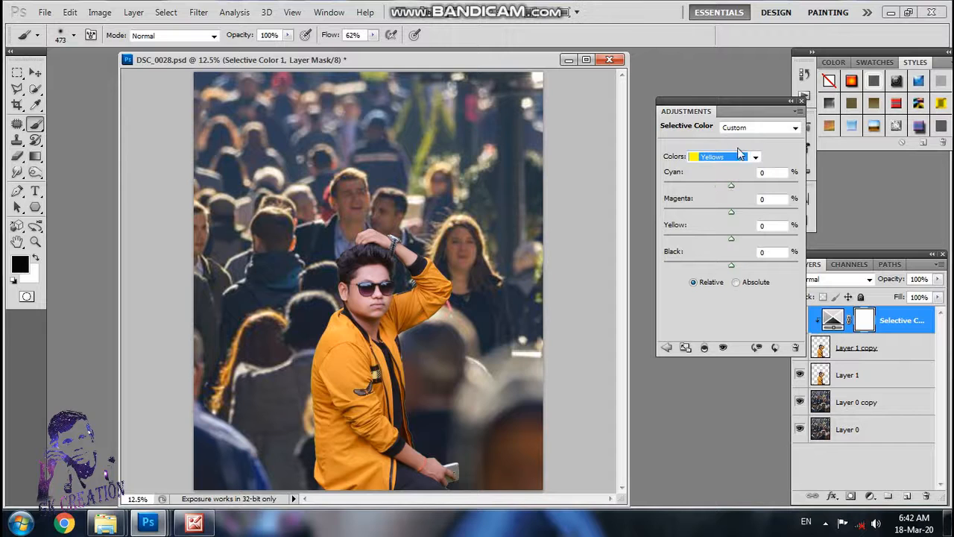
Step: Adjust the ink sliders for the Magentas range of the Selective Color layer and close its settings
left_click(755, 156)
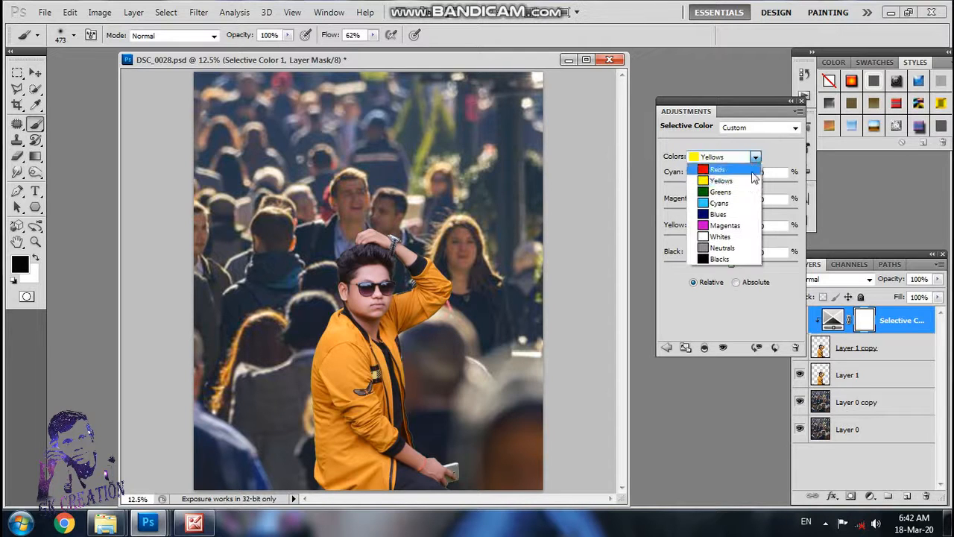
left_click(742, 225)
left_click_drag(732, 186, 736, 241)
left_click(801, 100)
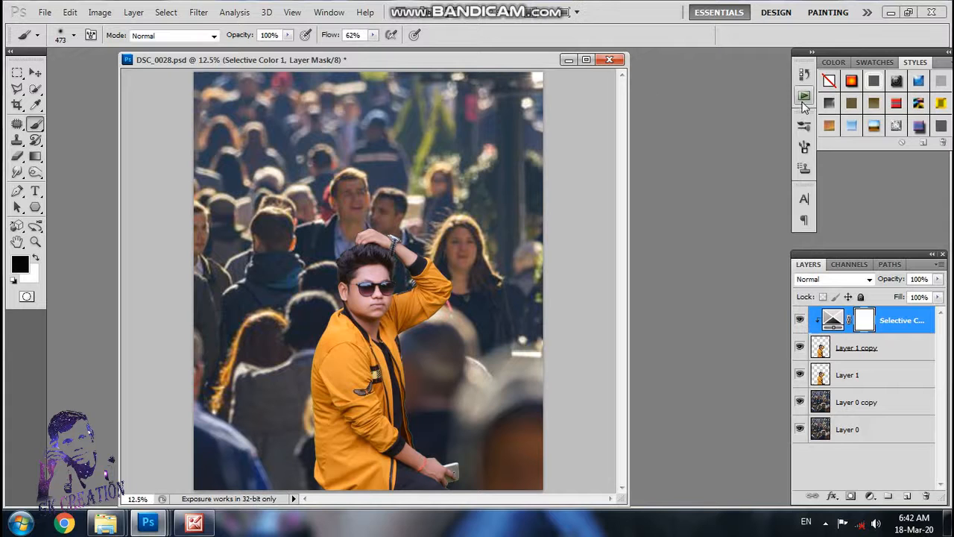
Step: Dock the DSC_0028.psd window as a tab and merge the Selective Color adjustment down into Layer 1 copy
left_click_drag(501, 60, 556, 54)
scroll(555, 197, "down", 2)
scroll(557, 242, "up", 4)
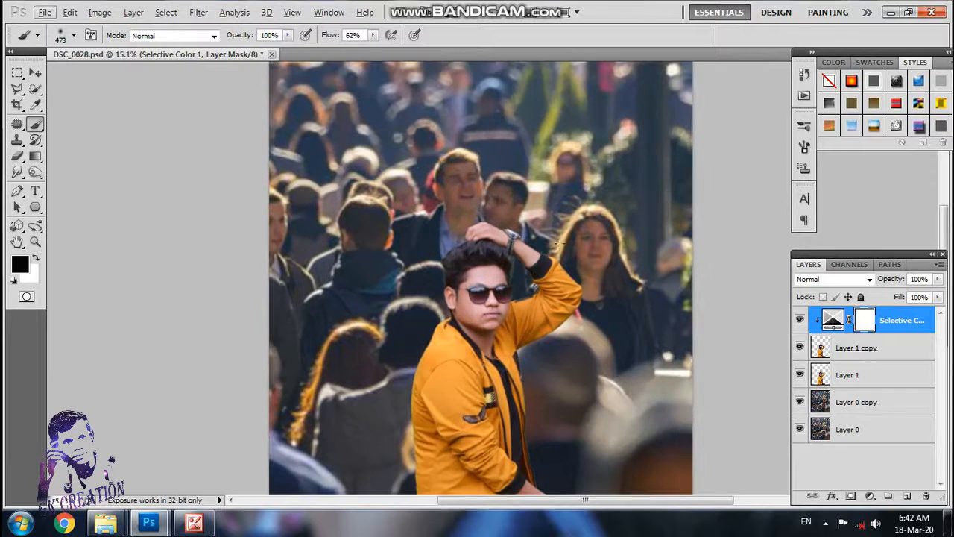
scroll(592, 284, "down", 1)
right_click(897, 313)
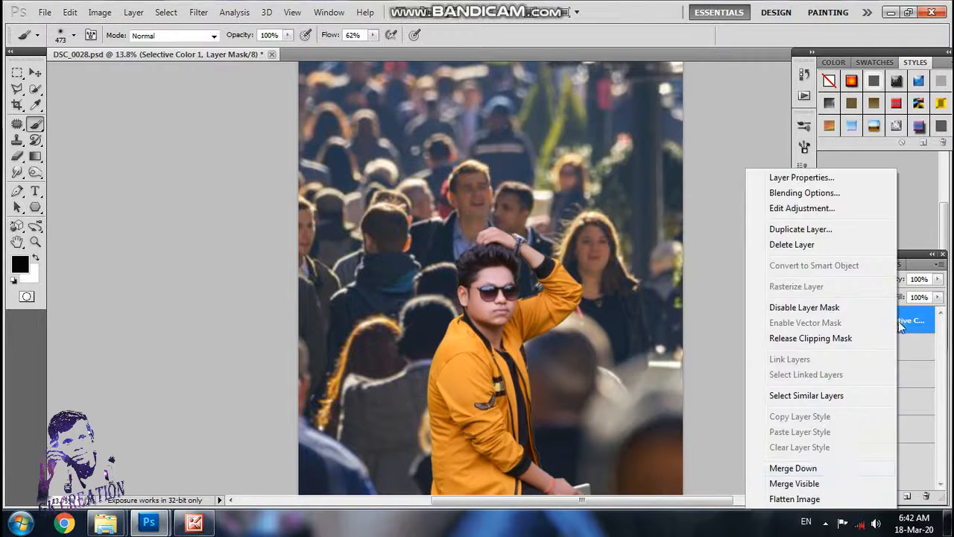
left_click(833, 468)
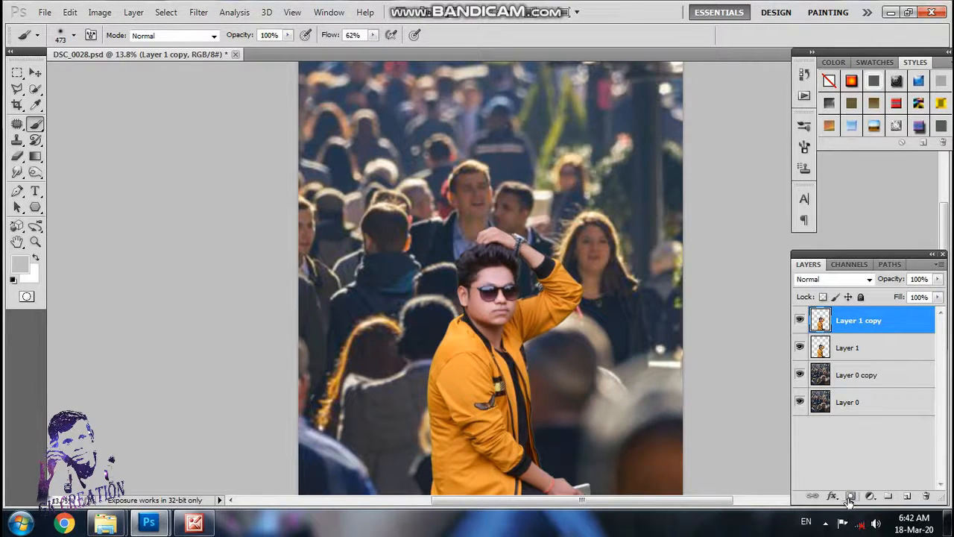
left_click(850, 496)
left_click(868, 498)
left_click(792, 449)
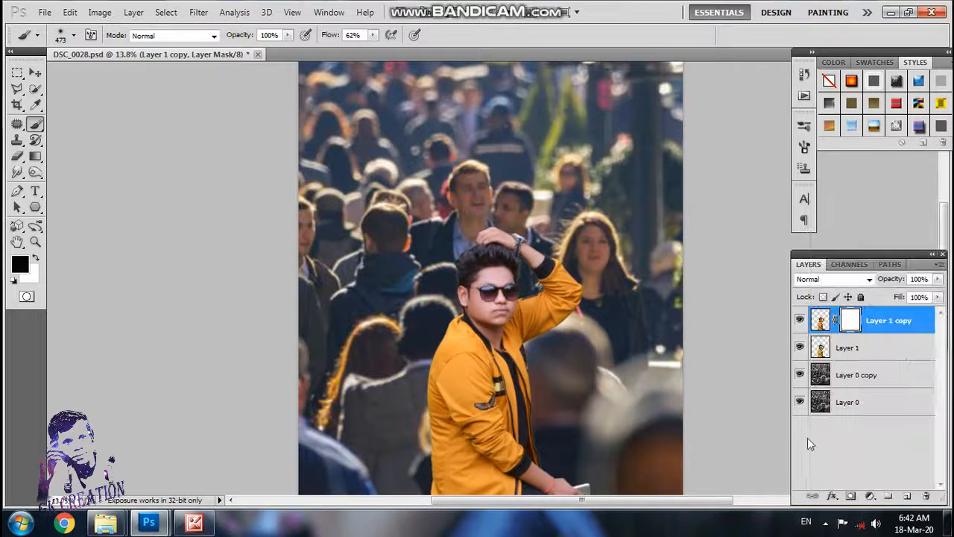
key("ctrl+z")
Step: Add a Hue/Saturation adjustment clipped to Layer 1 copy with Saturation set to +3
left_click(871, 494)
left_click(865, 337)
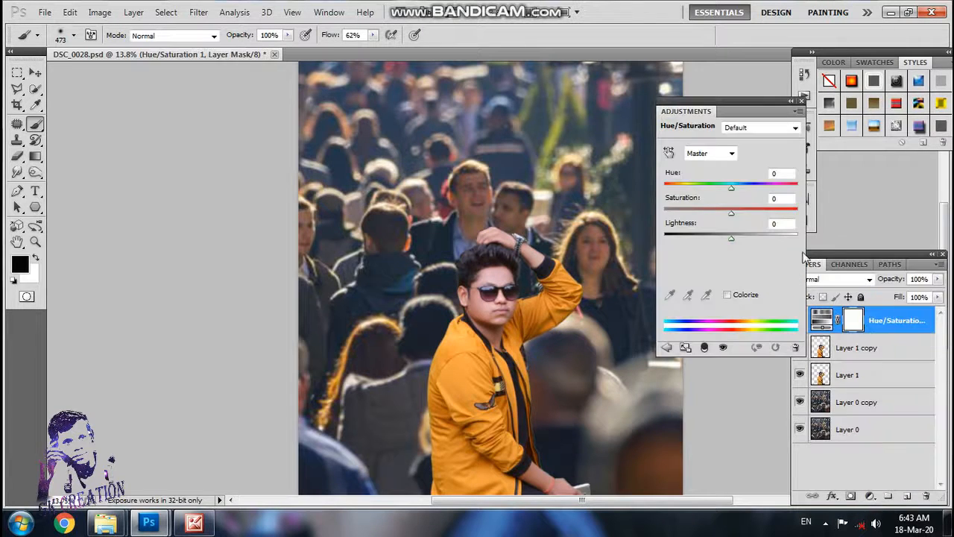
mouse_move(732, 214)
left_mouse_down()
mouse_move(741, 213)
mouse_move(726, 214)
left_mouse_up()
right_click(887, 321)
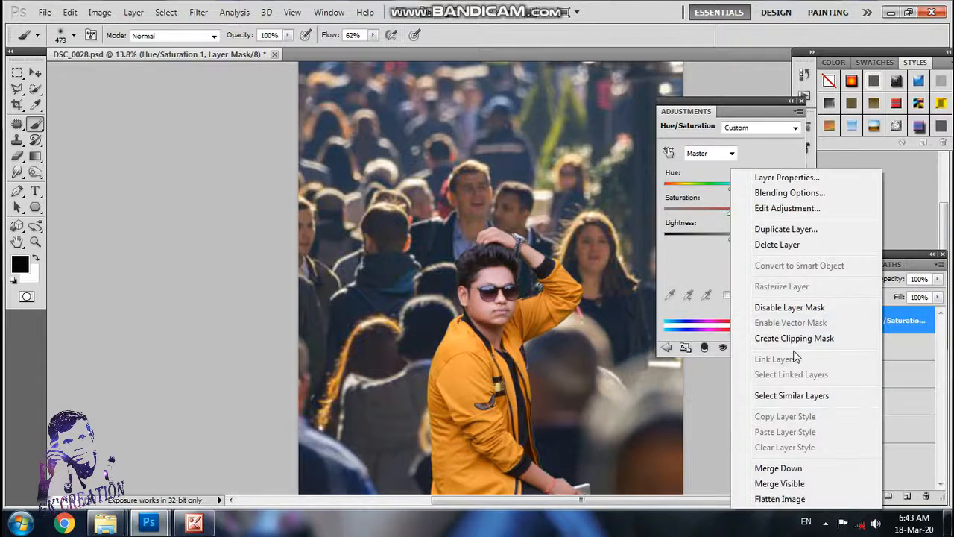
key("Escape")
mouse_move(733, 214)
left_mouse_down()
mouse_move(735, 223)
mouse_move(750, 220)
mouse_move(734, 228)
left_mouse_up()
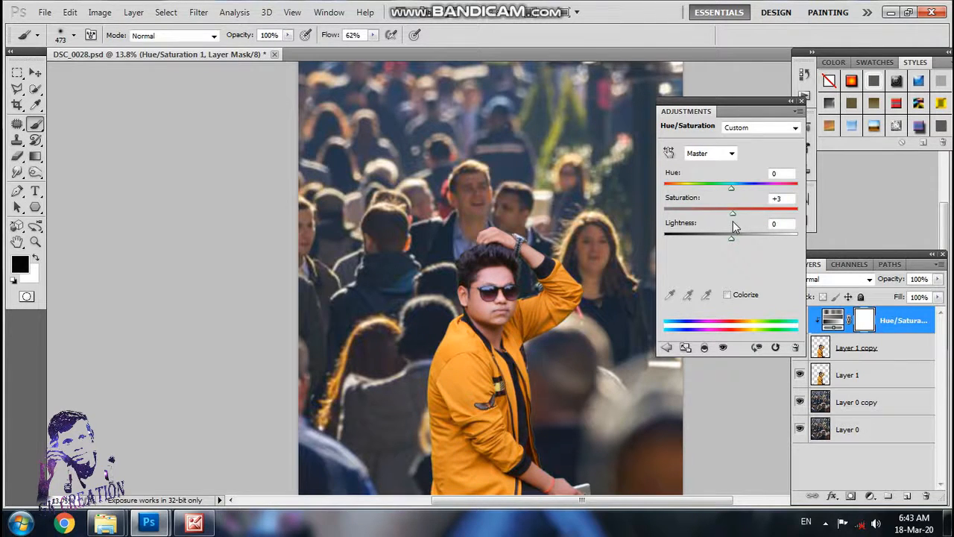
left_click(804, 97)
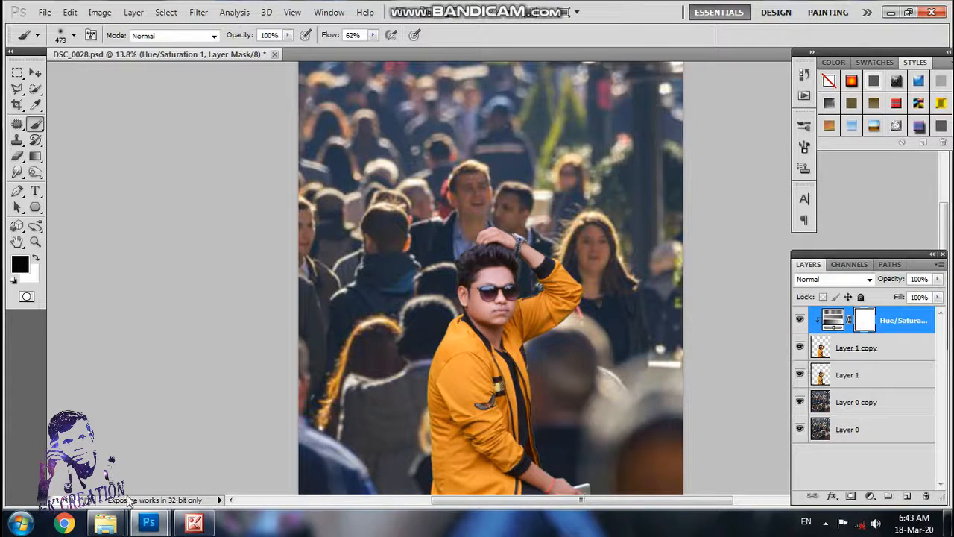
Step: Place the sr-editing-5 image from the file explorer into the composition as a new layer at the lower right of the photo
mouse_move(105, 524)
left_click(224, 471)
mouse_move(607, 104)
left_mouse_down()
mouse_move(500, 362)
mouse_move(146, 528)
mouse_move(93, 451)
mouse_move(299, 335)
mouse_move(609, 375)
mouse_move(628, 395)
left_mouse_up()
left_click_drag(533, 301, 626, 441)
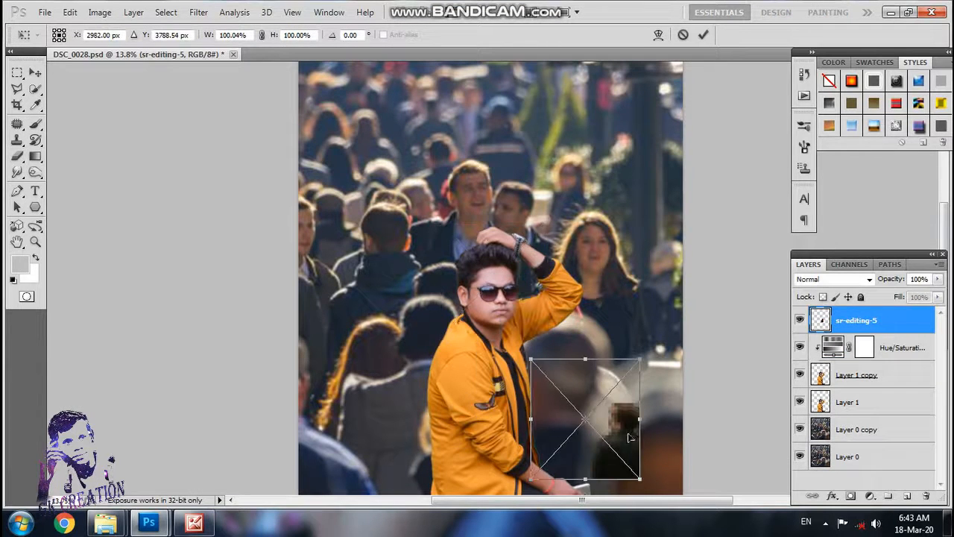
Step: Enlarge the sr-editing-5 figure proportionally to about 309% and position it in the lower-right foreground beside the man
left_click(262, 34)
left_click_drag(642, 362, 788, 180)
left_click_drag(731, 385, 598, 398)
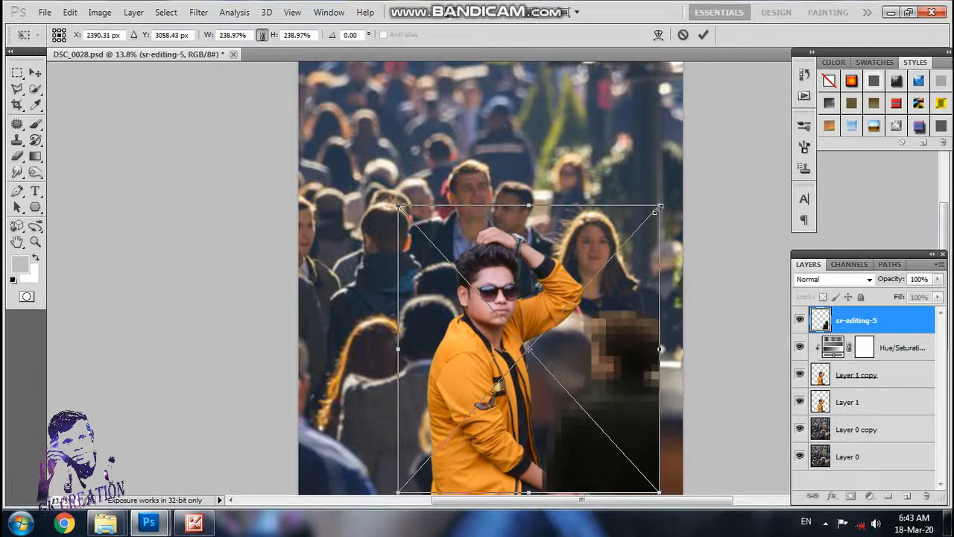
left_click_drag(658, 207, 703, 155)
left_click_drag(646, 337, 612, 345)
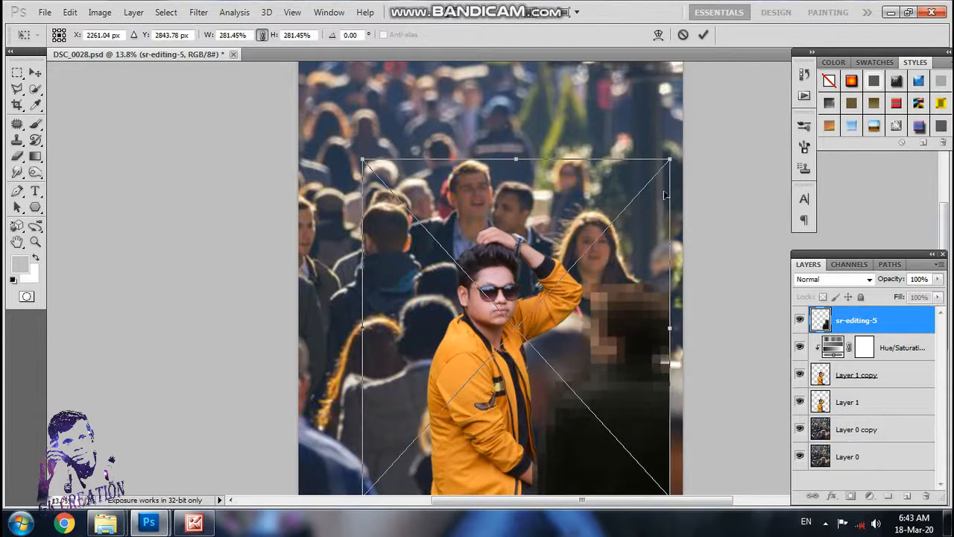
left_click_drag(671, 161, 733, 106)
left_click_drag(693, 278, 650, 281)
left_click_drag(679, 98, 651, 132)
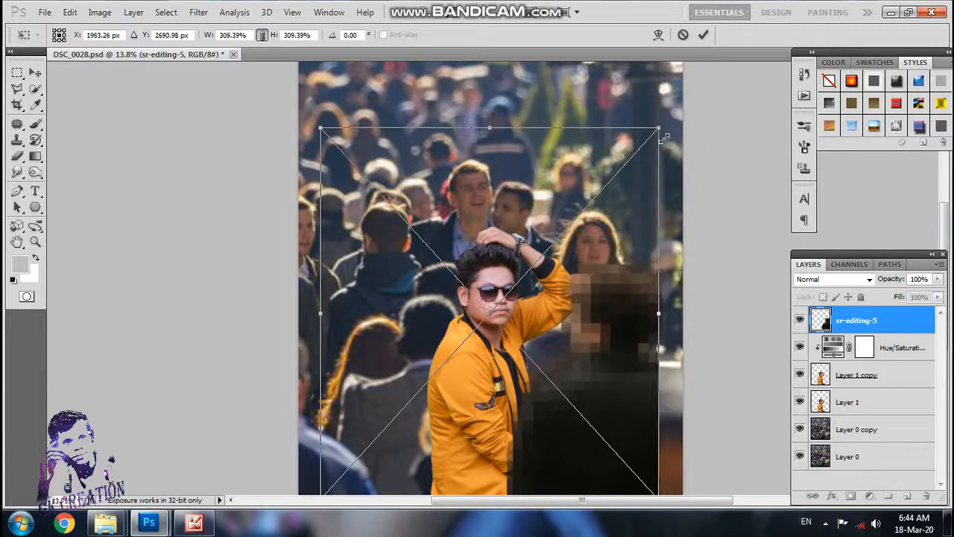
left_click_drag(619, 332, 645, 330)
key("Return")
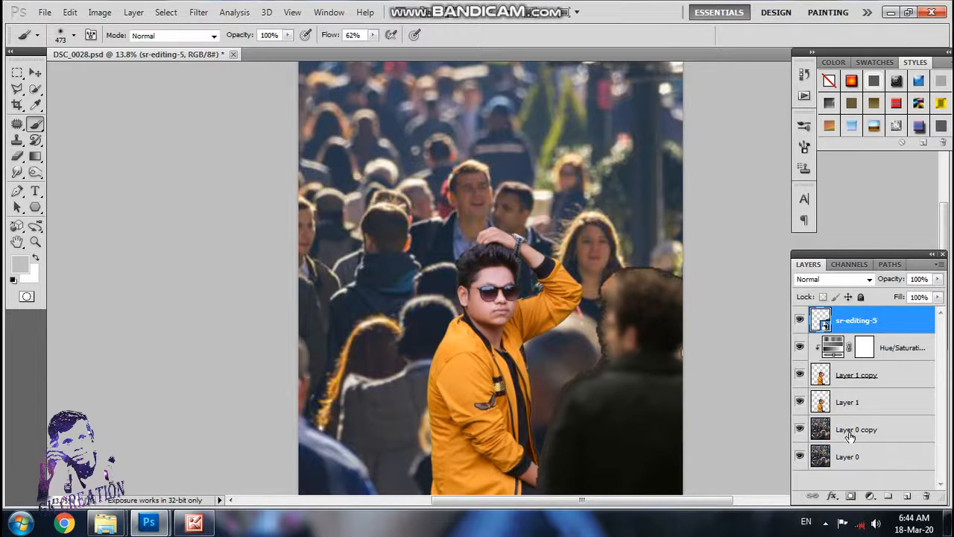
Step: Resize the sr-editing-5 figure to about 307% width and 297% height in the lower-right foreground
key("ctrl+t")
mouse_move(685, 132)
left_mouse_down()
mouse_move(684, 151)
mouse_move(685, 141)
left_mouse_up()
left_click_drag(627, 332, 637, 326)
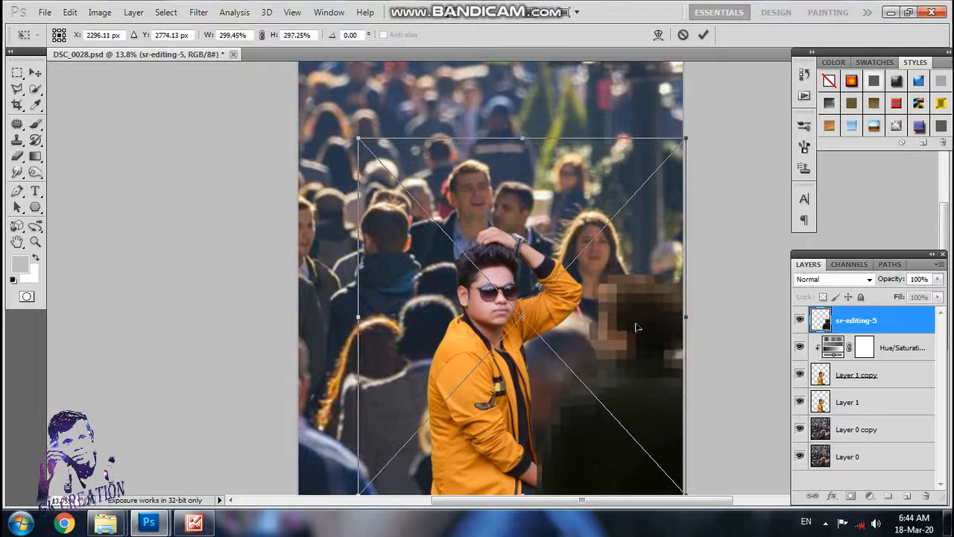
mouse_move(359, 318)
left_mouse_down()
mouse_move(341, 318)
mouse_move(350, 318)
left_mouse_up()
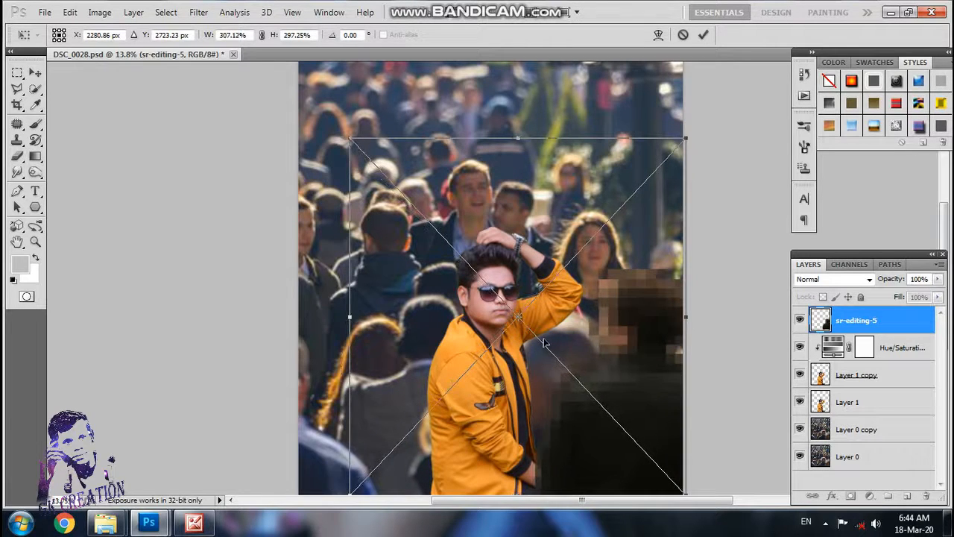
key("Return")
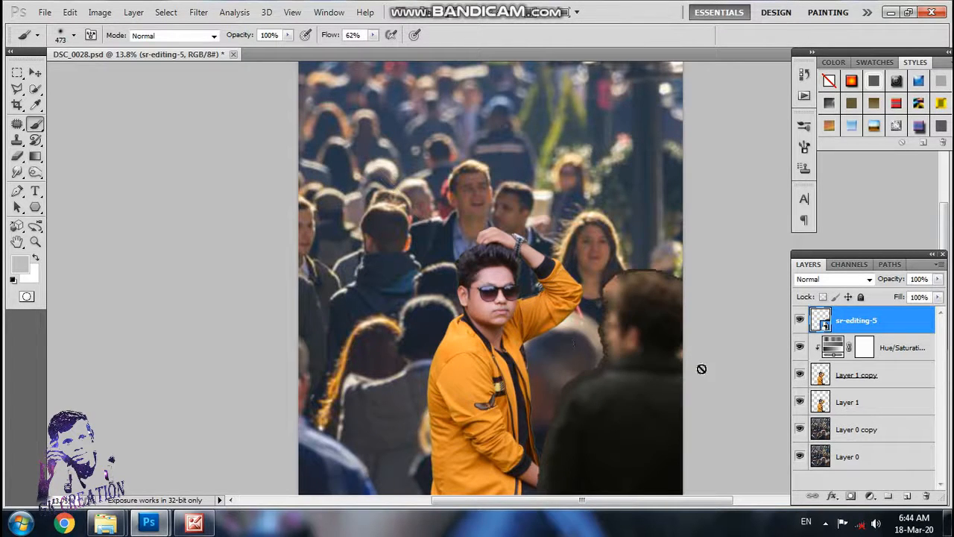
Step: Add a layer mask to sr-editing-5 and soften the figure's head, shoulder and arm outline with a soft black 411 px brush
left_click(851, 495)
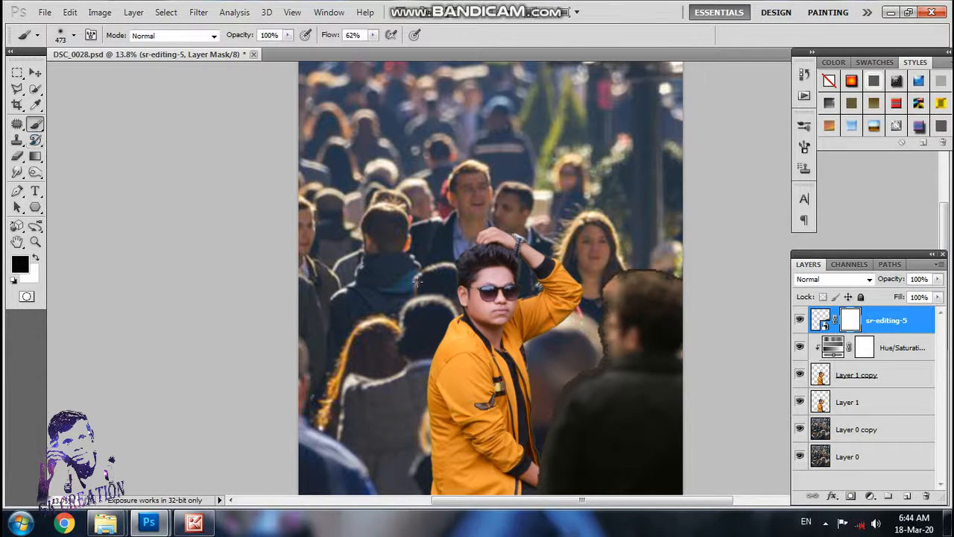
left_click(74, 35)
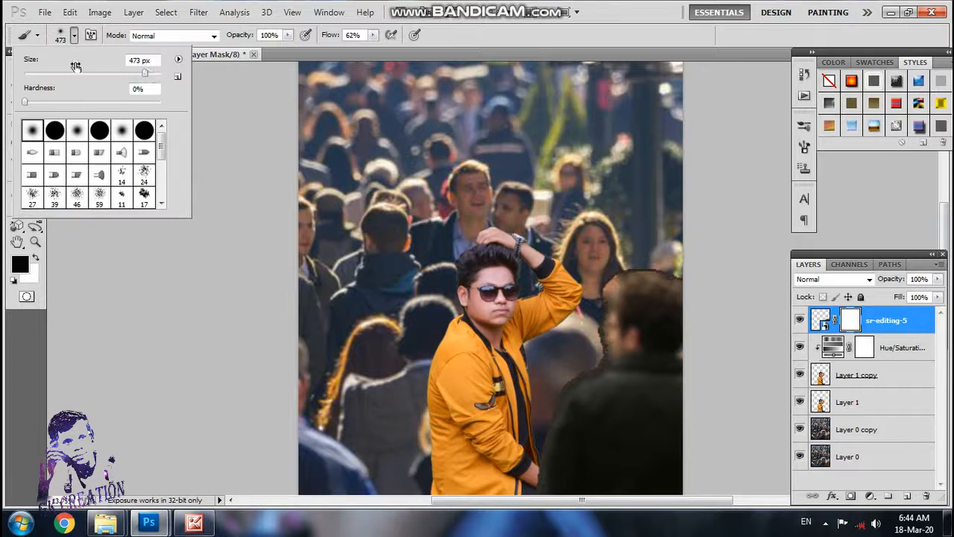
left_click_drag(140, 73, 149, 73)
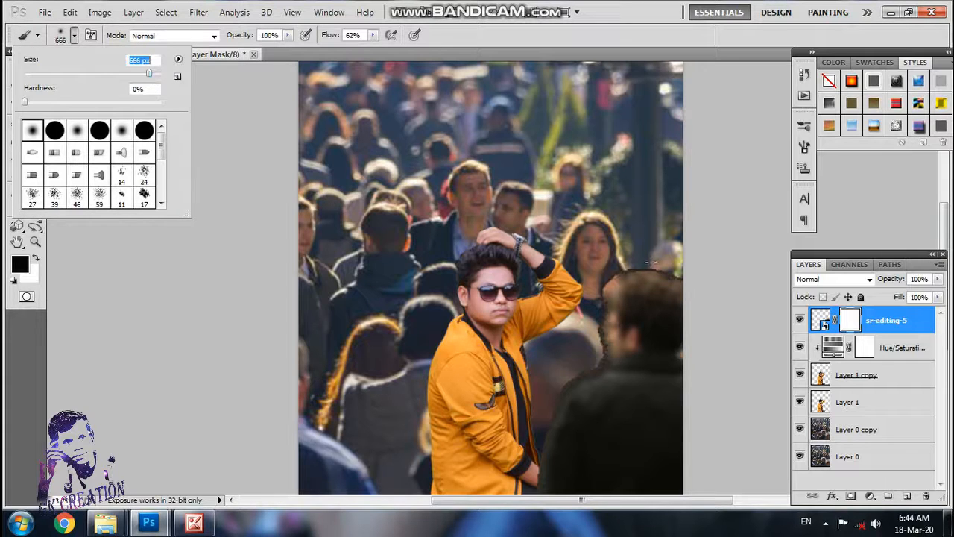
left_click(26, 102)
left_click(31, 134)
left_click_drag(149, 74, 141, 74)
left_click_drag(647, 288, 601, 292)
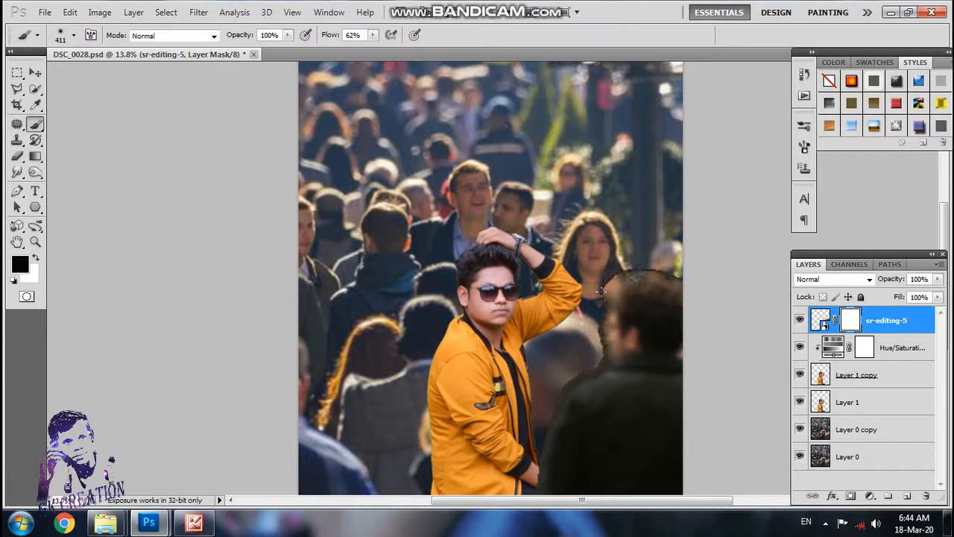
mouse_move(672, 273)
left_mouse_down()
mouse_move(639, 275)
mouse_move(613, 297)
mouse_move(584, 364)
left_mouse_up()
left_click_drag(542, 428, 534, 496)
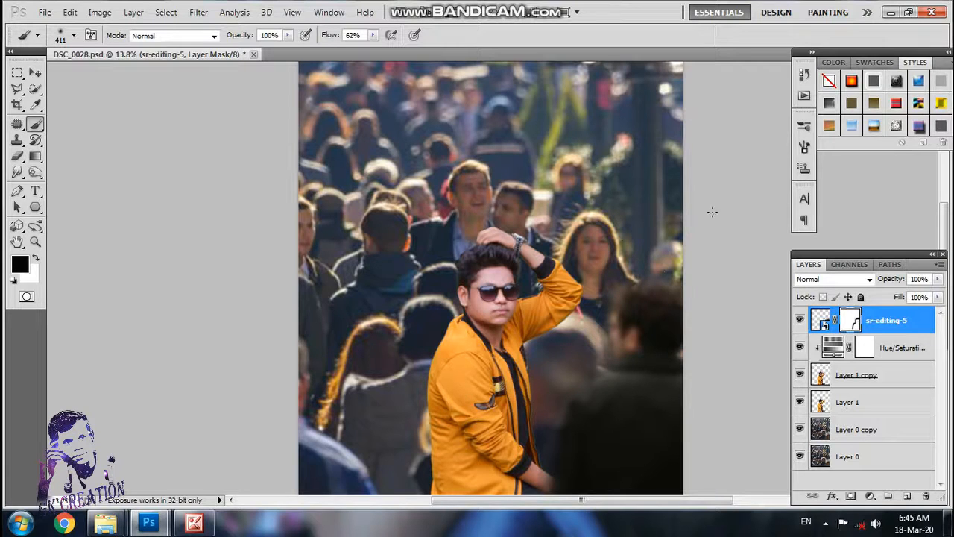
Step: Rasterize the sr-editing-5 smart object while keeping its layer mask
left_click(884, 326)
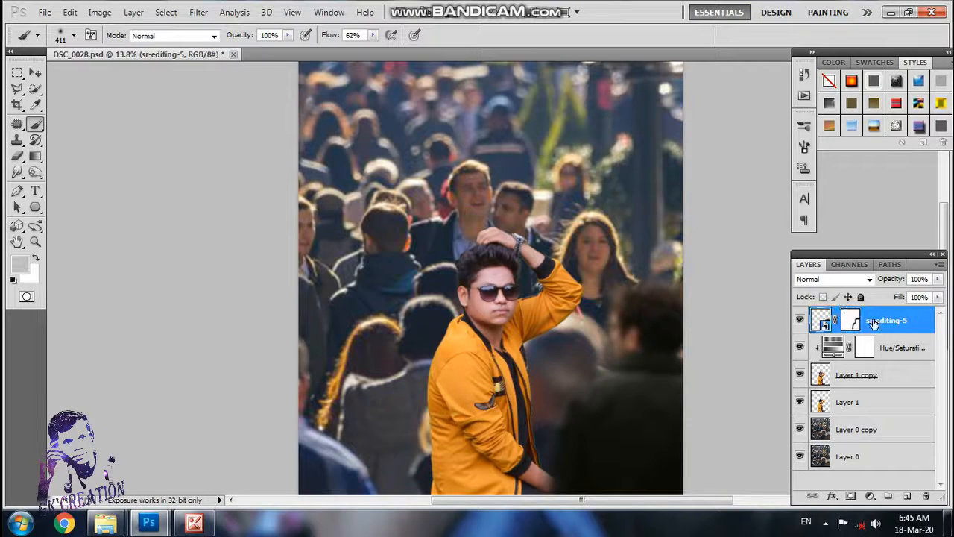
left_click(751, 257)
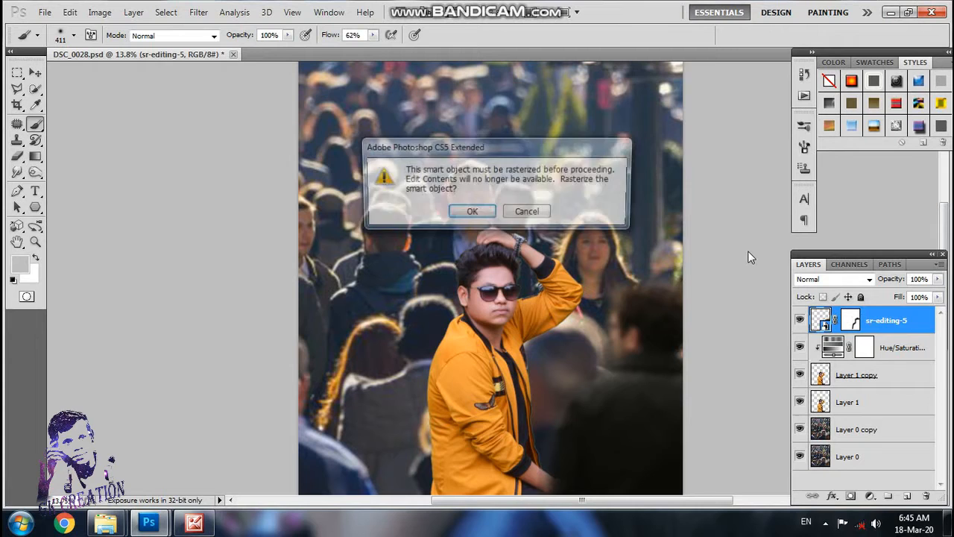
left_click(462, 211)
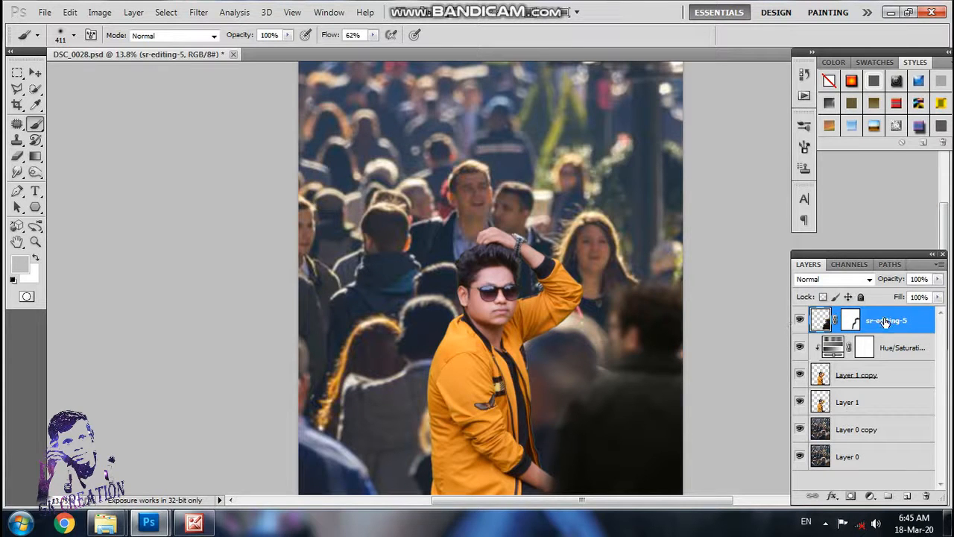
Step: Place the sr-editing-4 location pin from the file explorer, scaled proportionally to about 80%, just above the man's raised hand
mouse_move(105, 522)
left_click(246, 451)
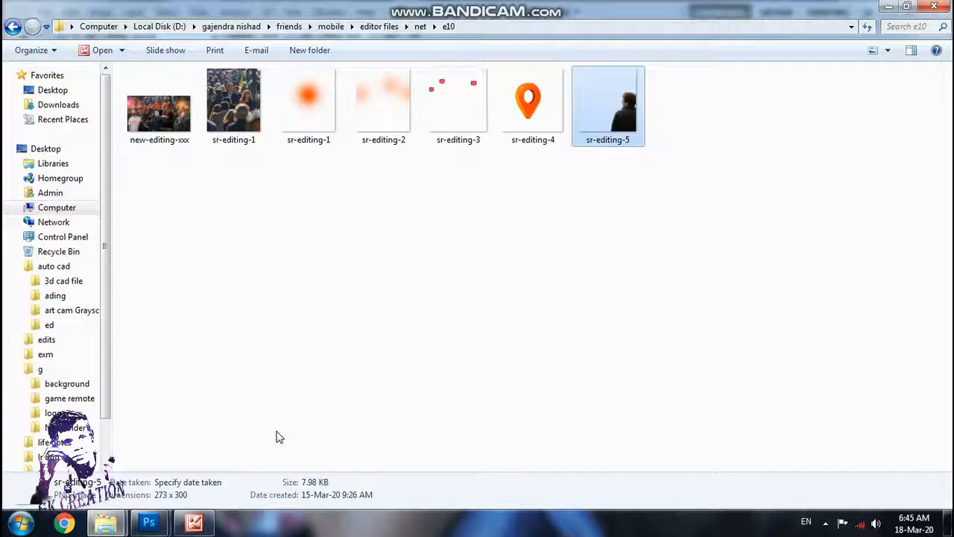
left_click_drag(530, 104, 463, 356)
left_click_drag(499, 200, 499, 202)
left_click_drag(517, 275, 516, 174)
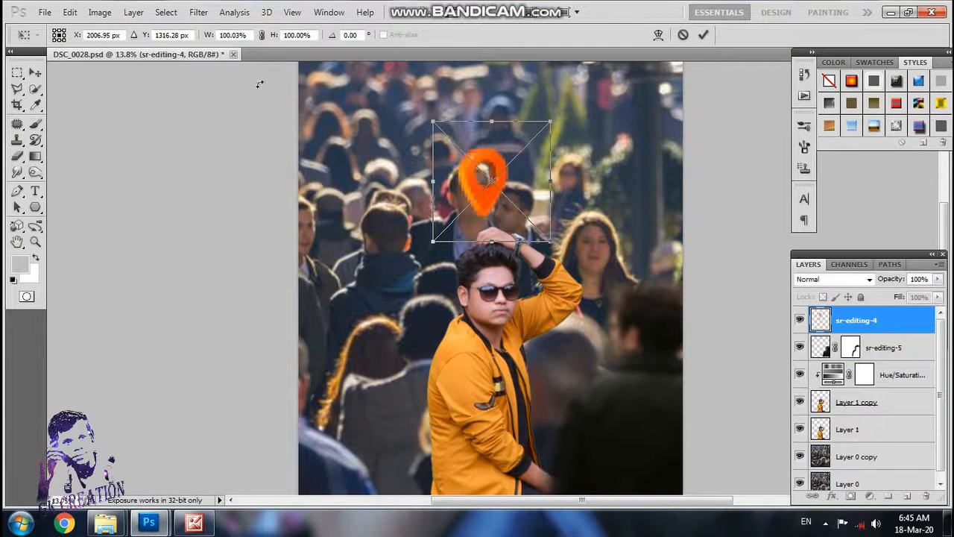
left_click_drag(550, 122, 527, 142)
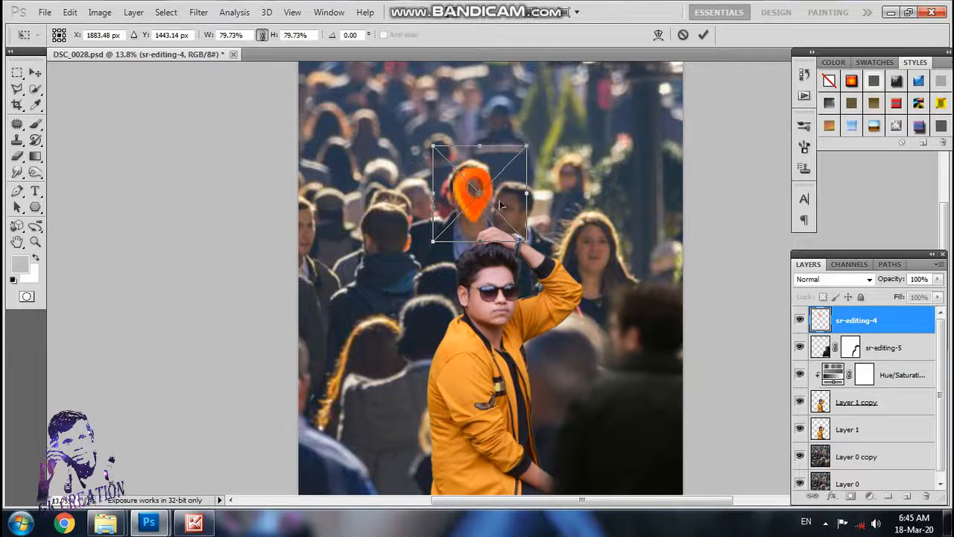
mouse_move(500, 204)
left_mouse_down()
mouse_move(513, 189)
mouse_move(509, 196)
left_mouse_up()
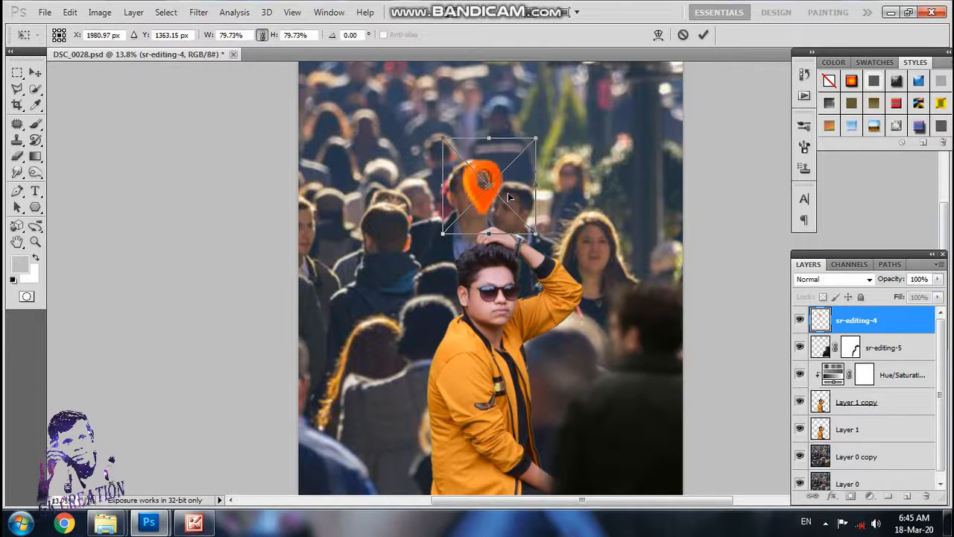
key("Return")
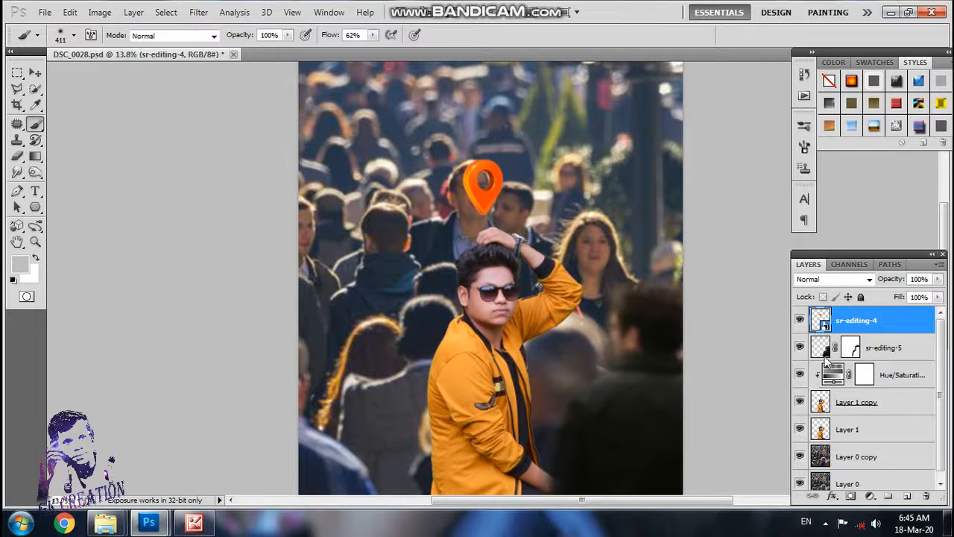
Step: Add a new layer above sr-editing-4 and sample the pin's orange as the foreground colour
left_click(907, 496)
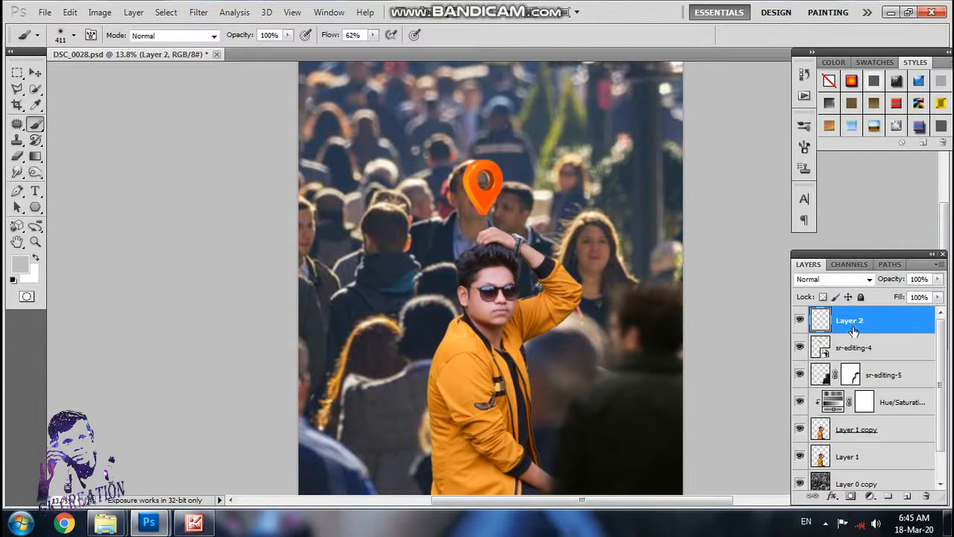
left_click(22, 265)
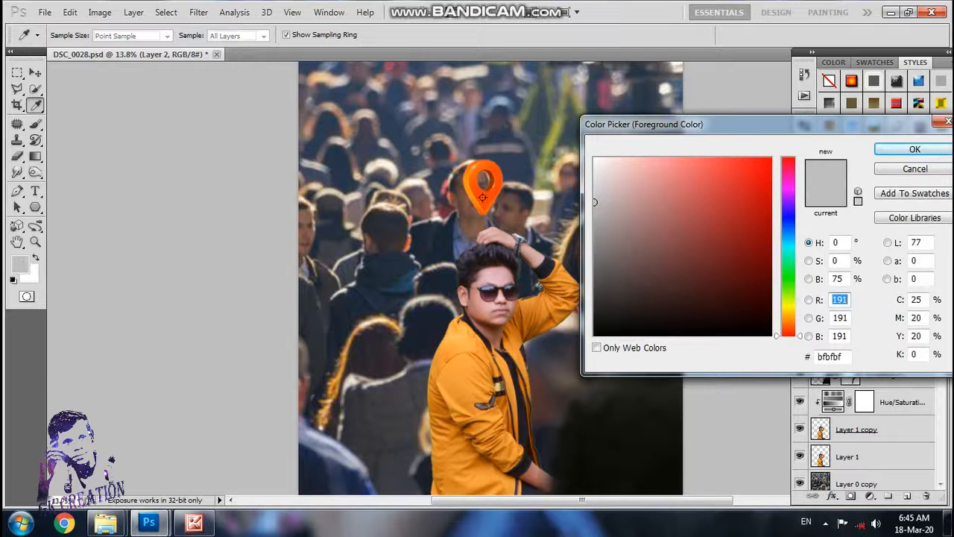
left_click(482, 197)
left_click(911, 149)
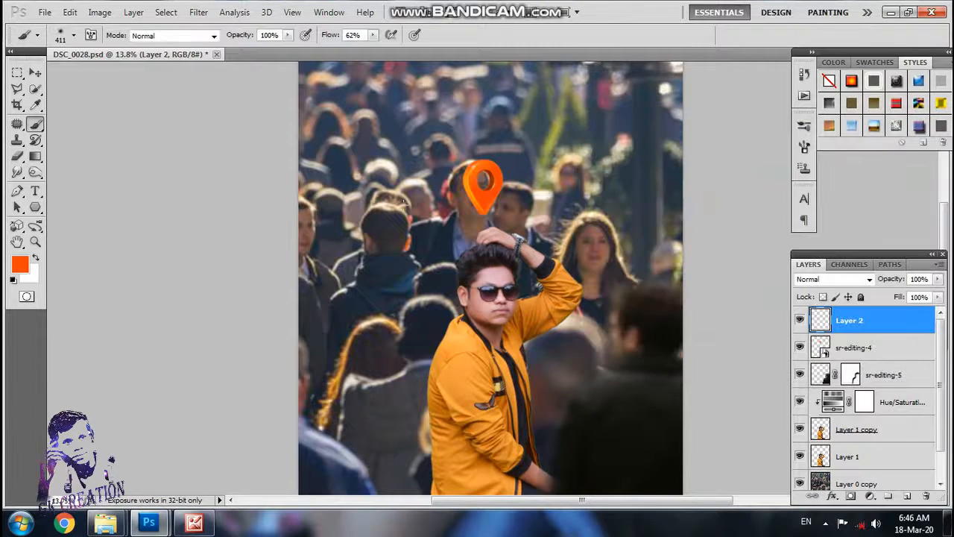
Step: Draw a radial orange-to-transparent gradient glow centred on the location pin and lower the layer's opacity to 41%
left_click(39, 163)
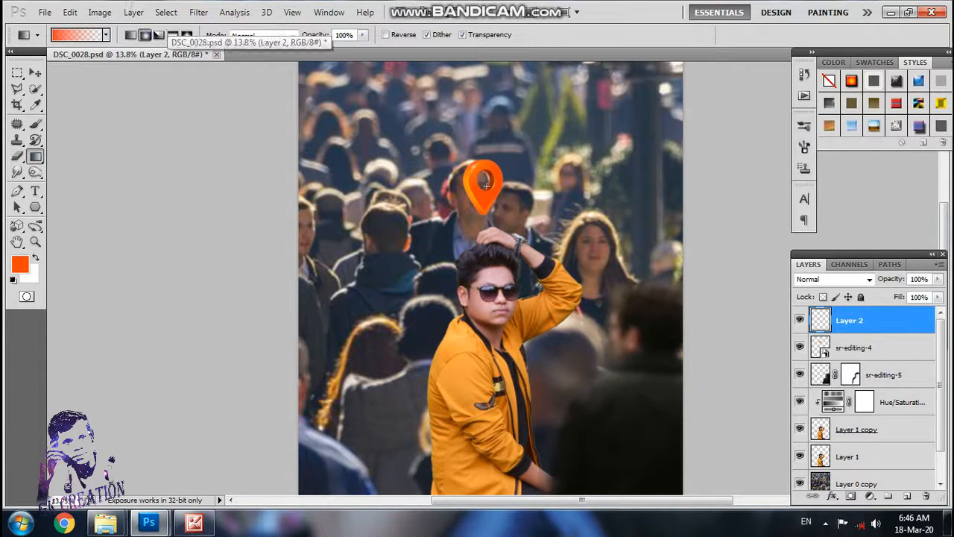
left_click_drag(483, 181, 539, 182)
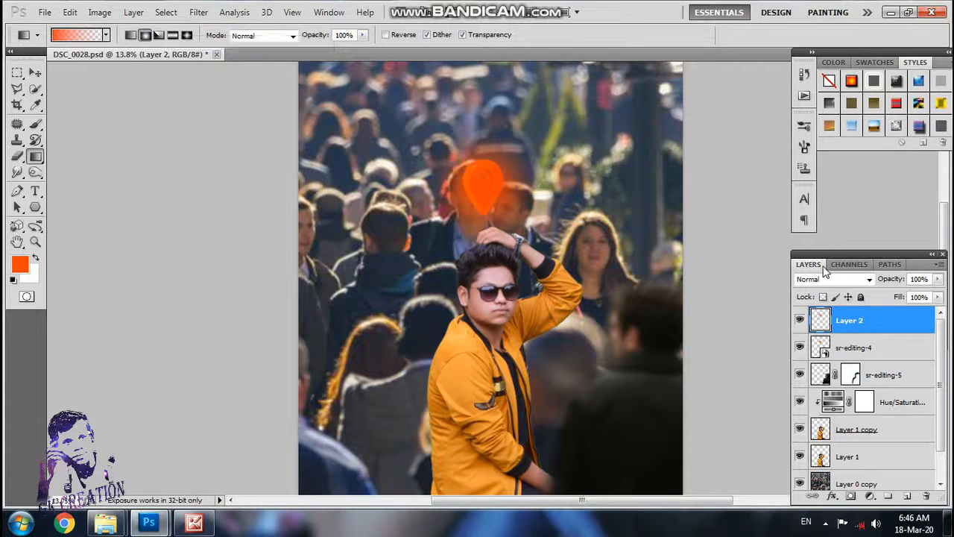
left_click(938, 279)
left_click_drag(940, 293, 910, 304)
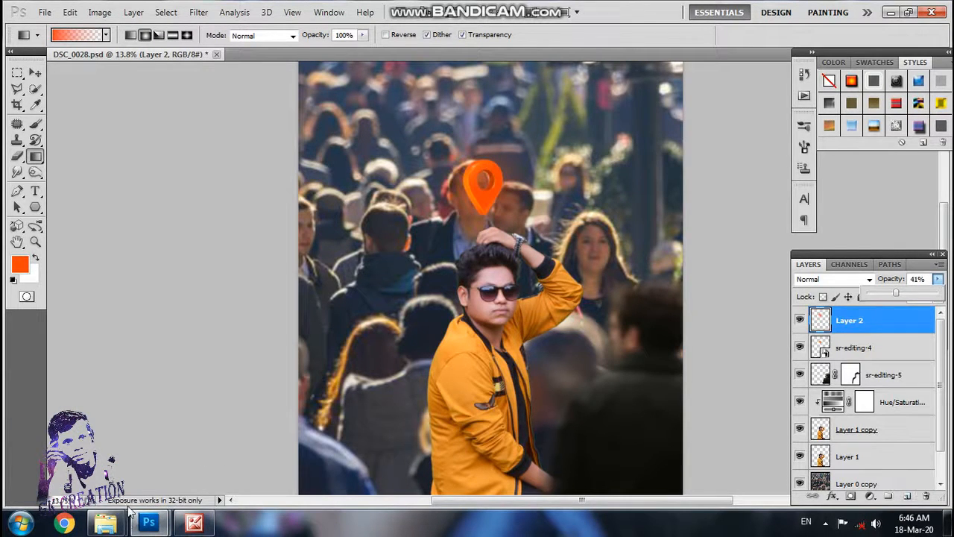
Step: Bring the sr-editing-3 social icons image from the file explorer into the DSC_0028.psd composition
mouse_move(106, 522)
left_click(250, 454)
left_click_drag(459, 108, 147, 509)
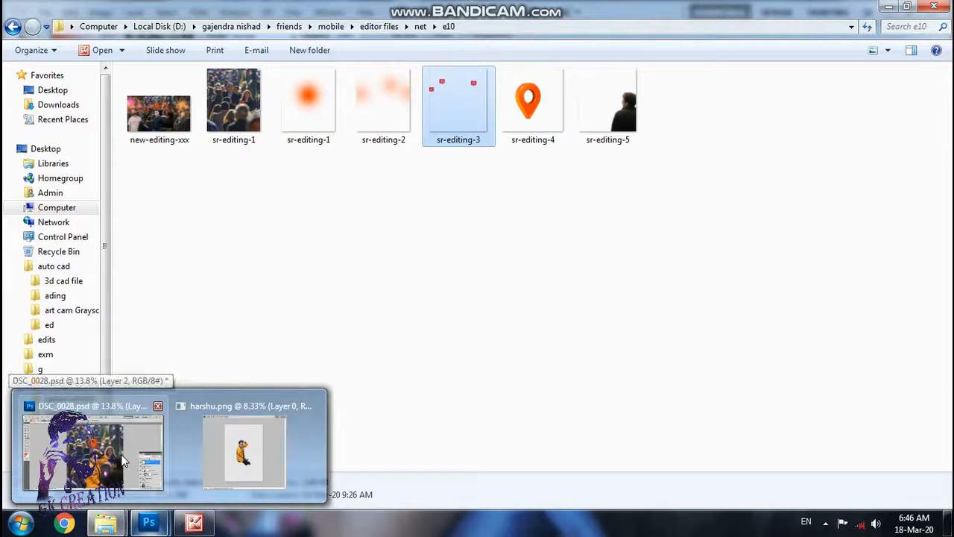
left_click_drag(447, 128, 522, 298)
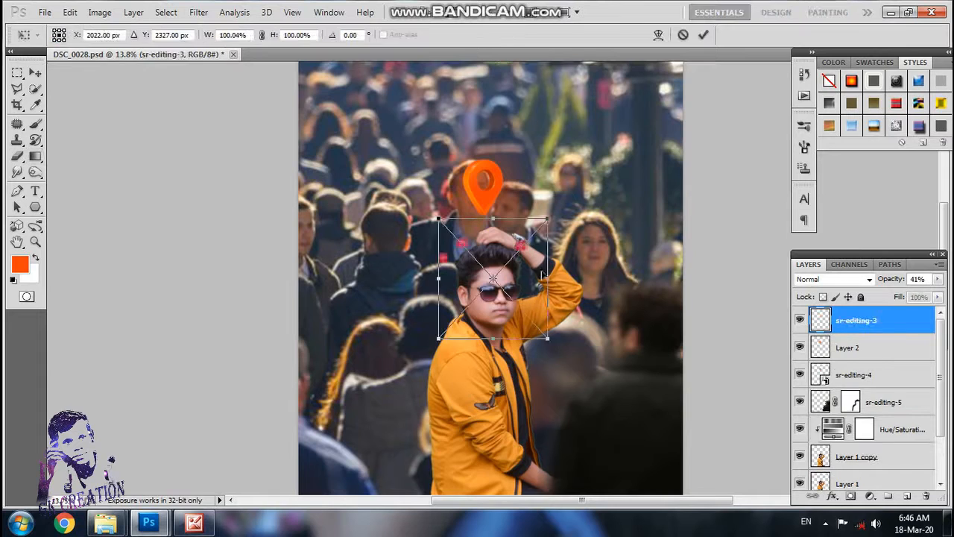
Step: Enlarge the sr-editing-3 icons proportionally to about 332% and position them over the crowd on both sides of the location pin
left_click(262, 36)
left_click_drag(548, 217, 762, 95)
left_click_drag(596, 237, 484, 345)
left_click_drag(598, 120, 745, 46)
left_click_drag(633, 203, 615, 262)
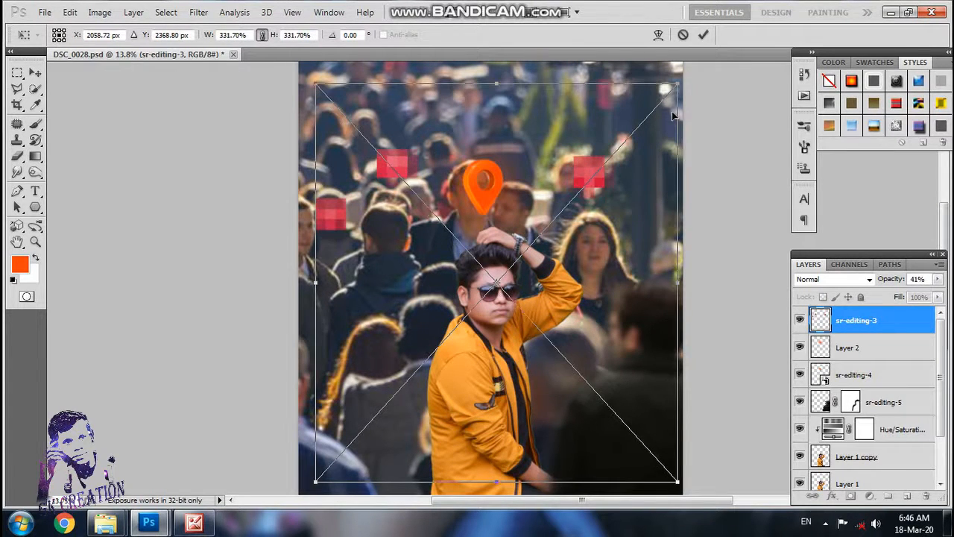
key("Return")
key("0")
key("g")
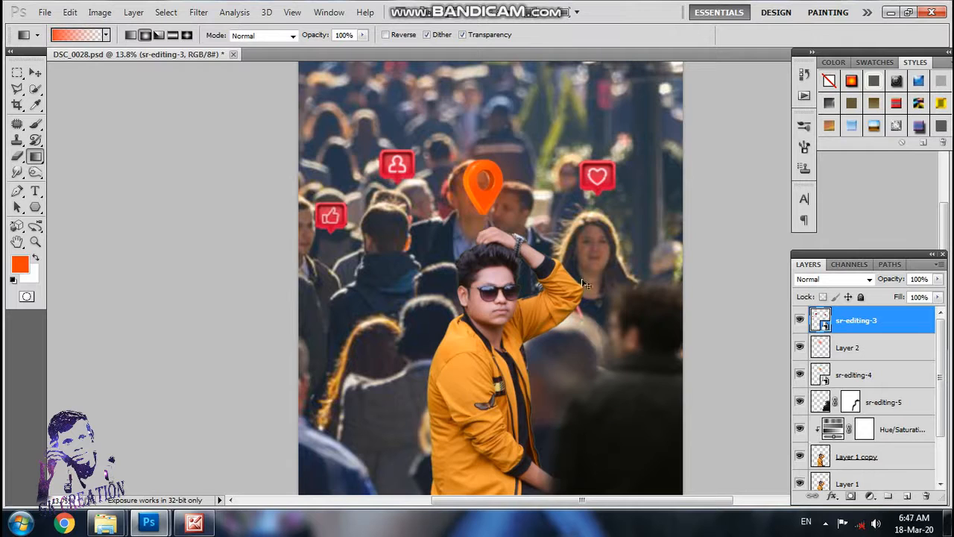
key("ctrl+t")
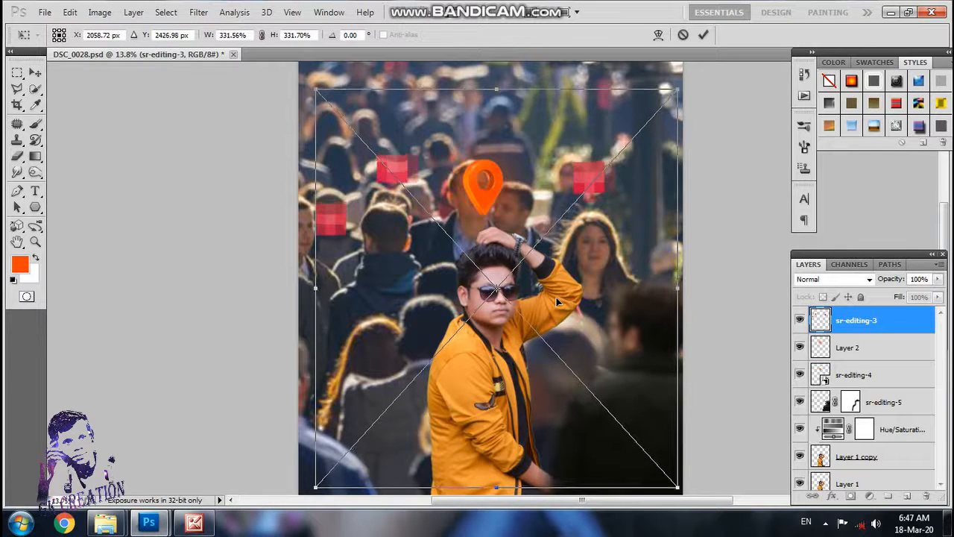
key("Return")
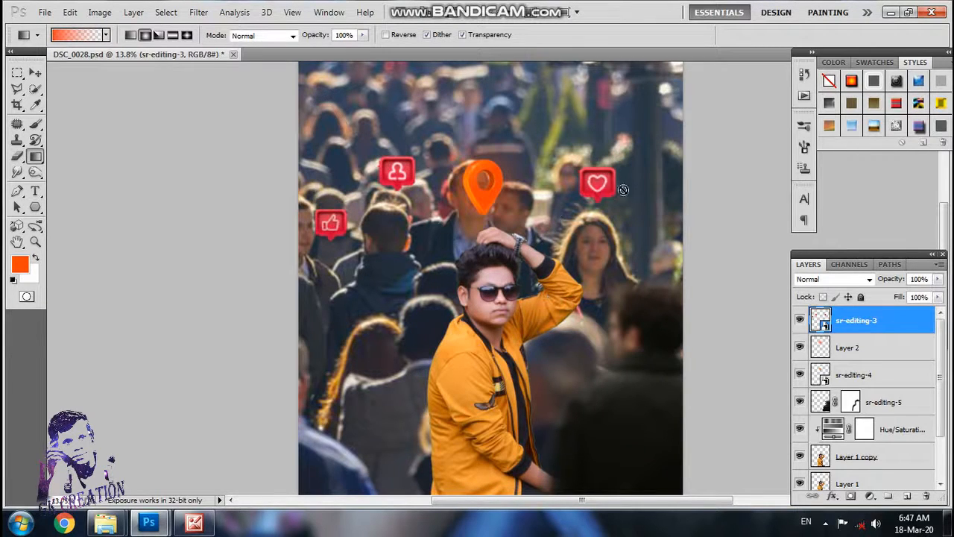
Step: Add a new layer with radial orange glows around the social icons and the crowd, and set its opacity to 47%
left_click(912, 495)
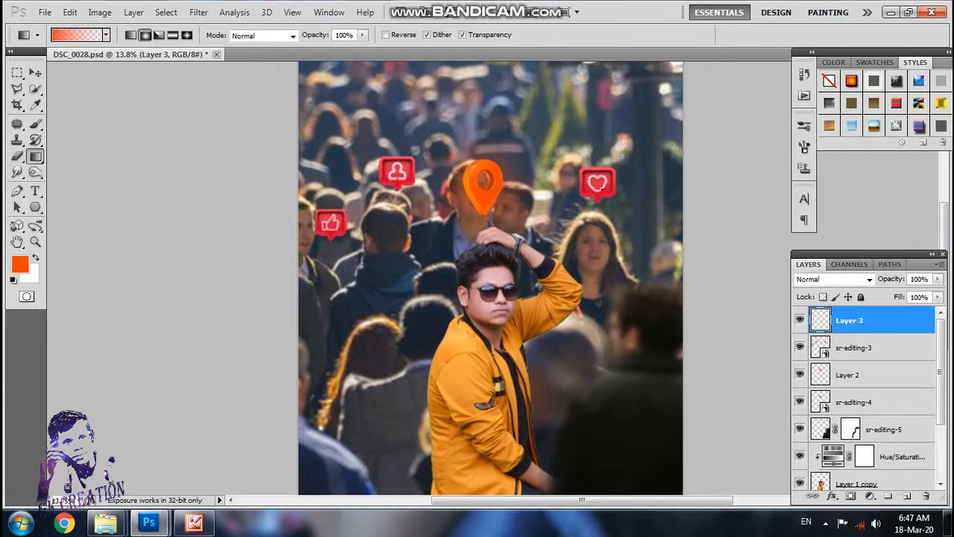
mouse_move(601, 188)
left_mouse_down()
mouse_move(680, 188)
mouse_move(663, 177)
left_mouse_up()
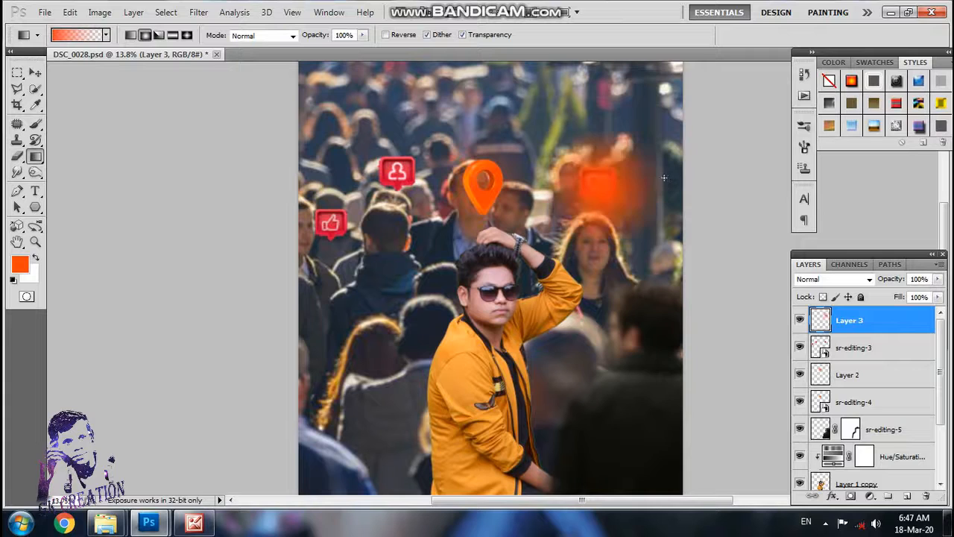
left_click_drag(321, 280, 394, 216)
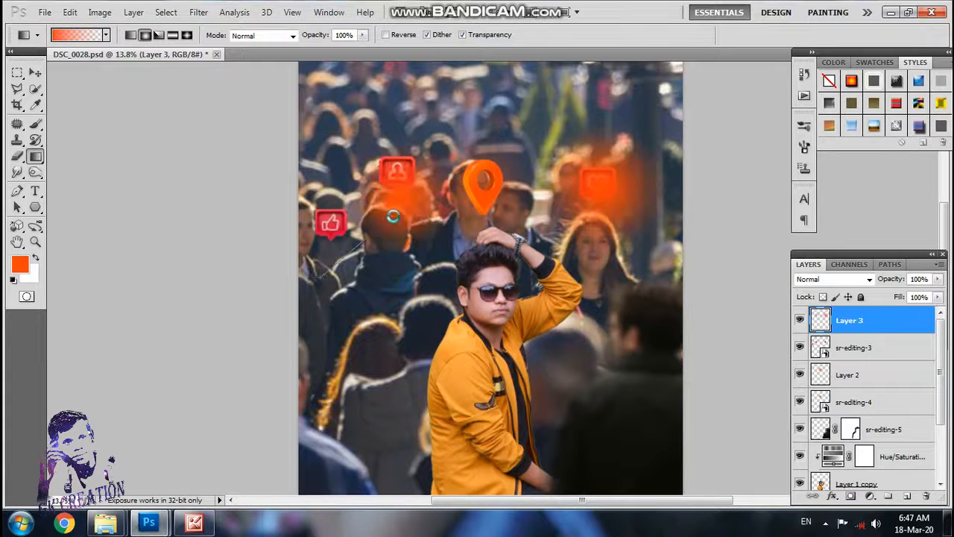
left_click_drag(534, 177, 569, 217)
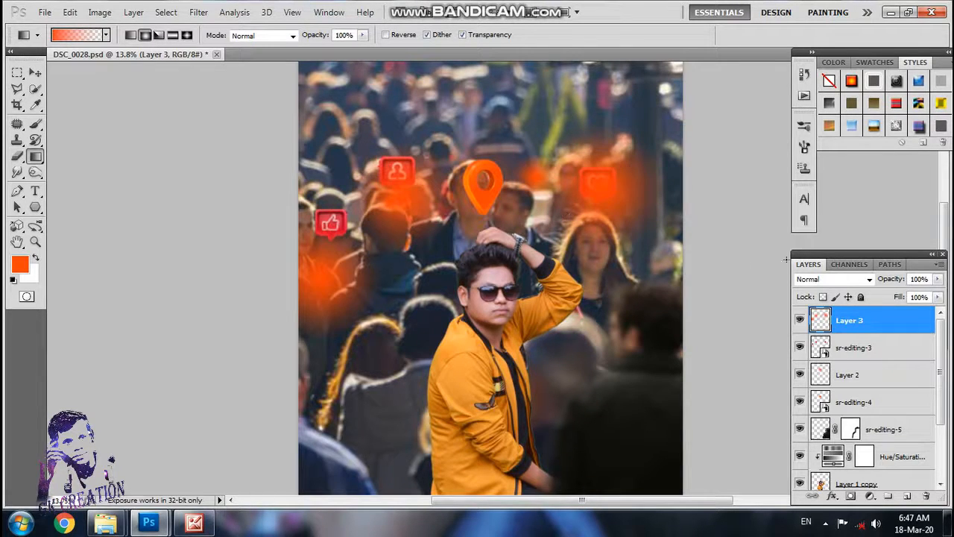
left_click(938, 278)
left_click_drag(936, 293, 900, 293)
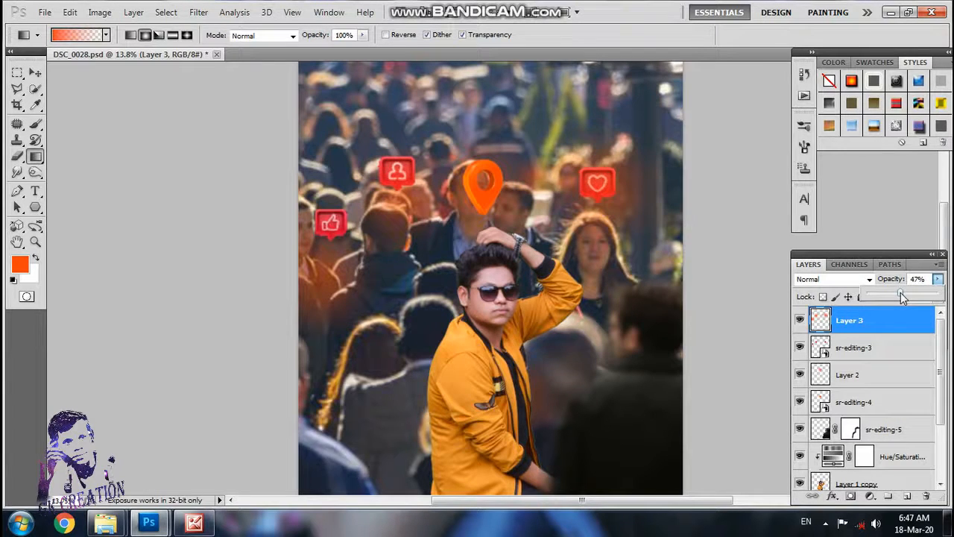
Step: Add a new layer with a diagonal reflected orange-to-transparent gradient streak across the photo, and lower its opacity to 32%
left_click(906, 495)
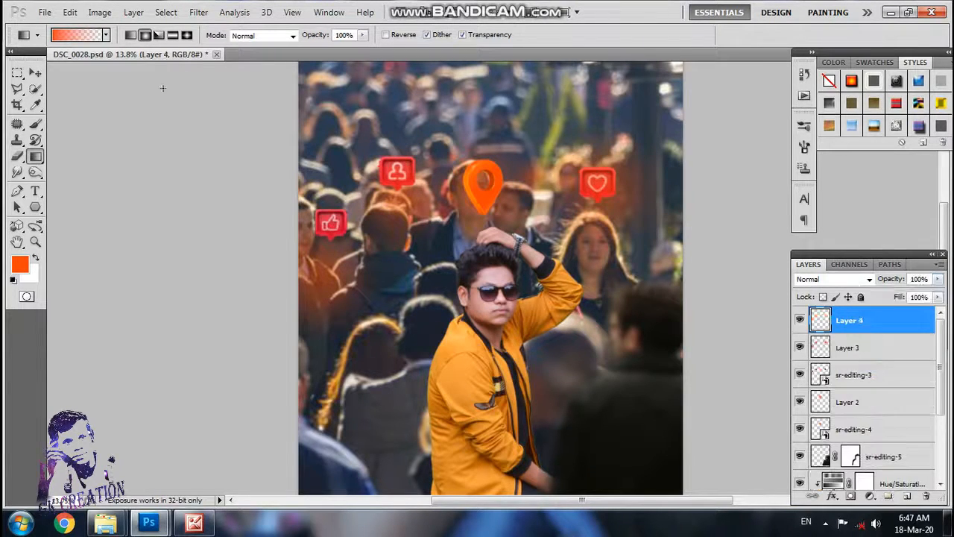
left_click(172, 36)
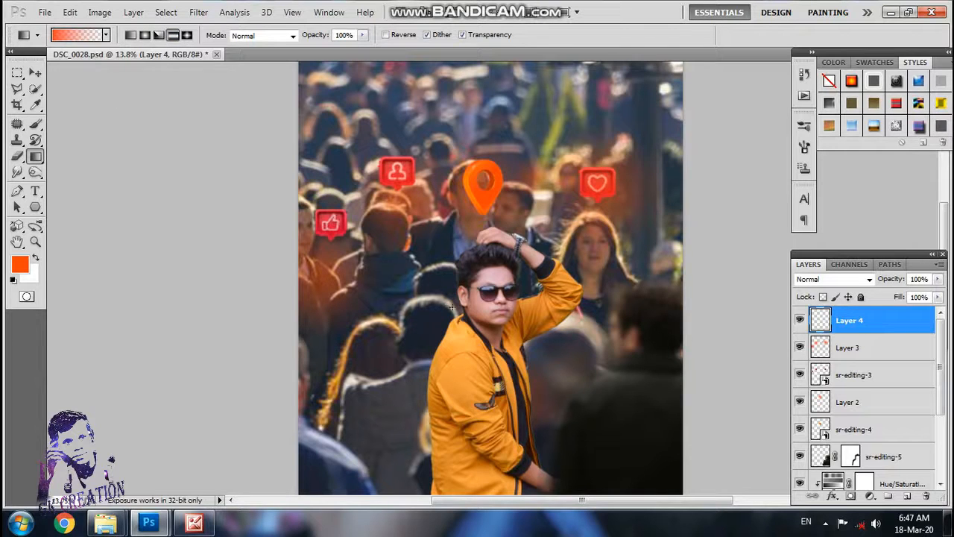
left_click_drag(448, 315, 514, 347)
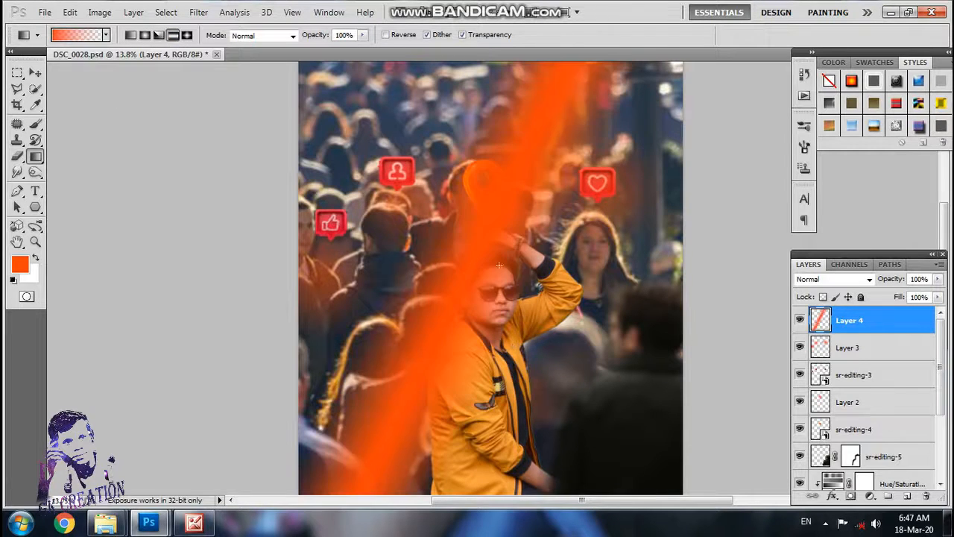
left_click(937, 279)
left_click_drag(935, 298, 890, 297)
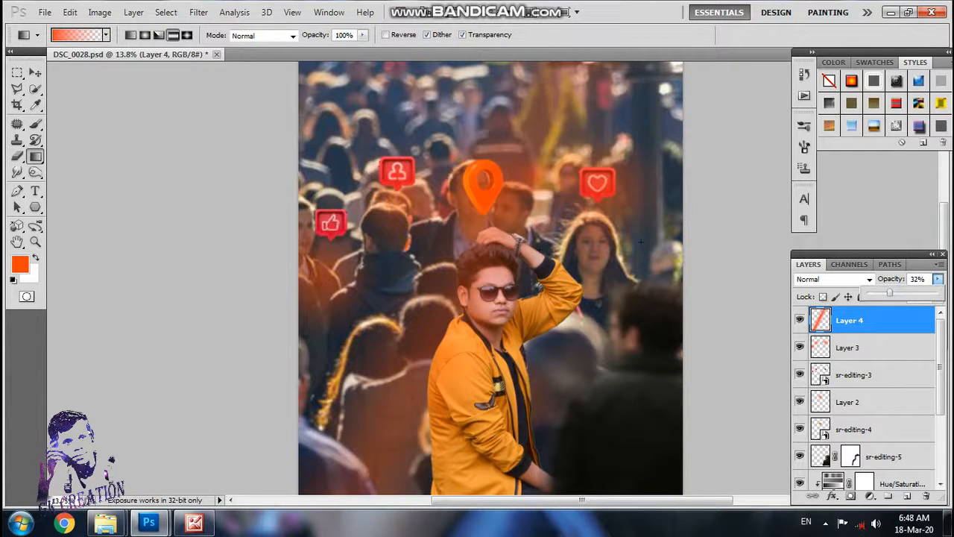
Step: Rotate the orange streak by about -1.05° and move it slightly up and to the right
key("ctrl+t")
left_click_drag(527, 247, 545, 266)
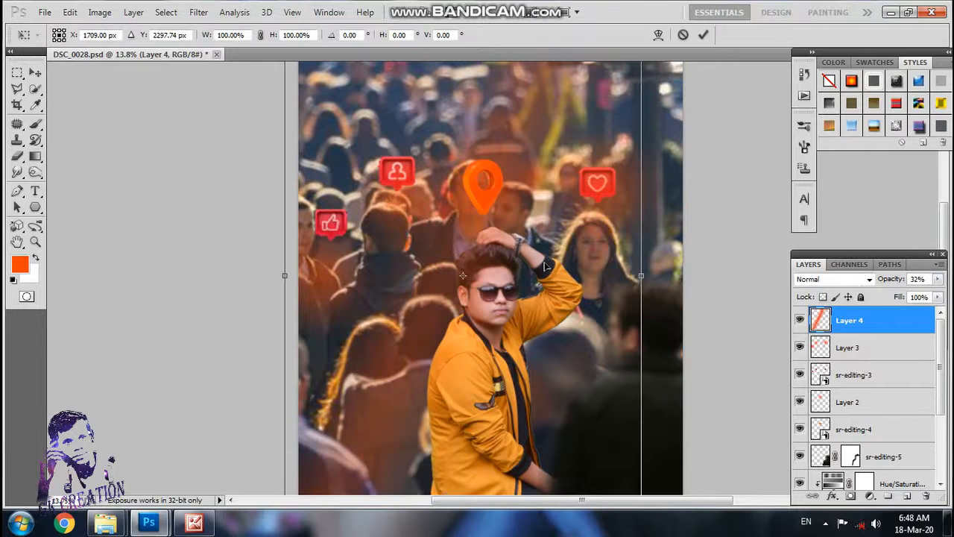
scroll(550, 261, "down", 1)
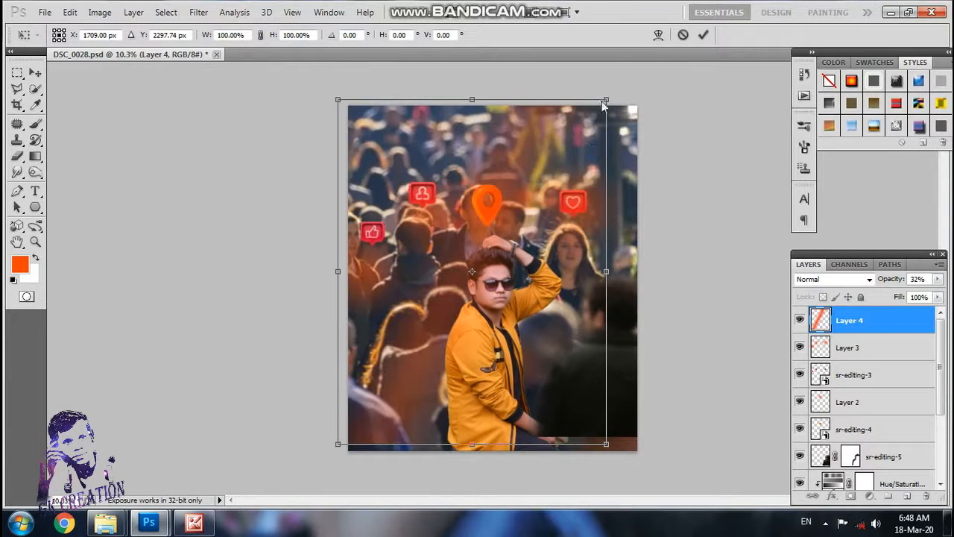
left_click_drag(615, 89, 637, 90)
mouse_move(506, 345)
left_mouse_down()
mouse_move(499, 311)
mouse_move(498, 345)
left_mouse_up()
left_click_drag(618, 70, 611, 82)
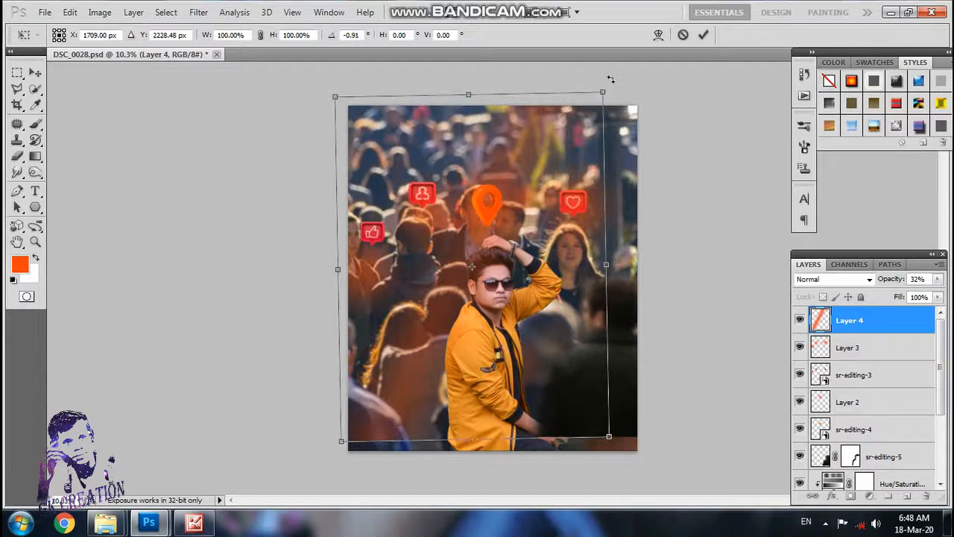
left_click_drag(561, 267, 568, 267)
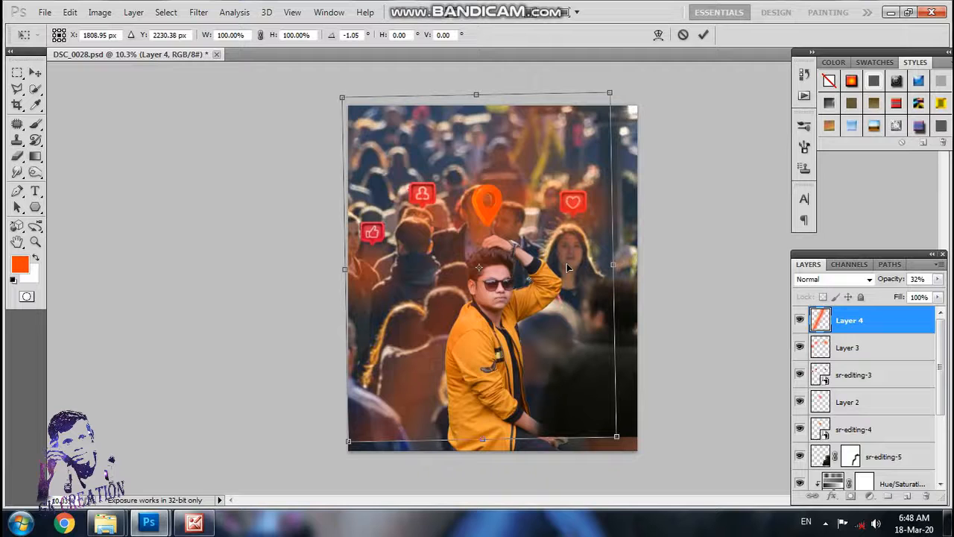
key("Return")
scroll(550, 258, "up", 3)
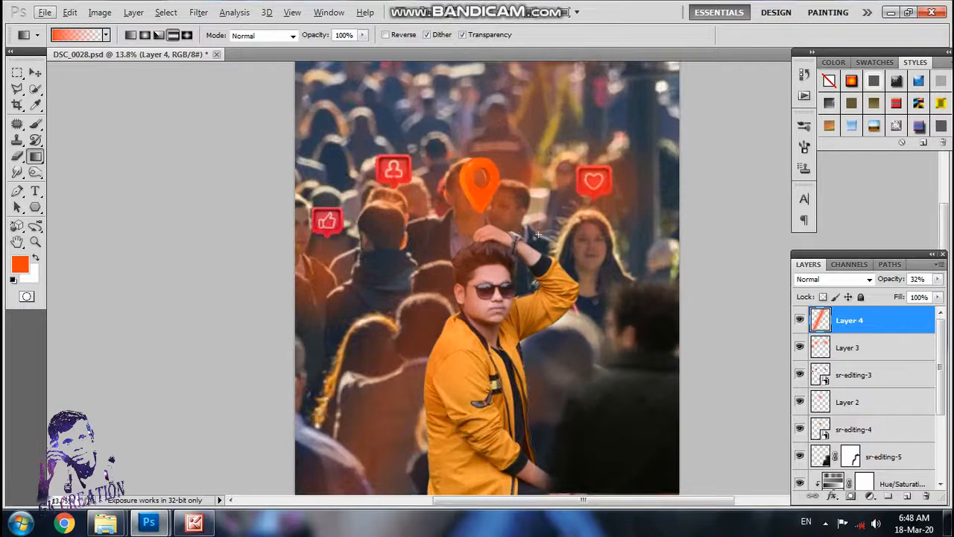
Step: Add a layer mask to the orange streak and paint it out over the crowd with a soft 484 px black brush
left_click(850, 495)
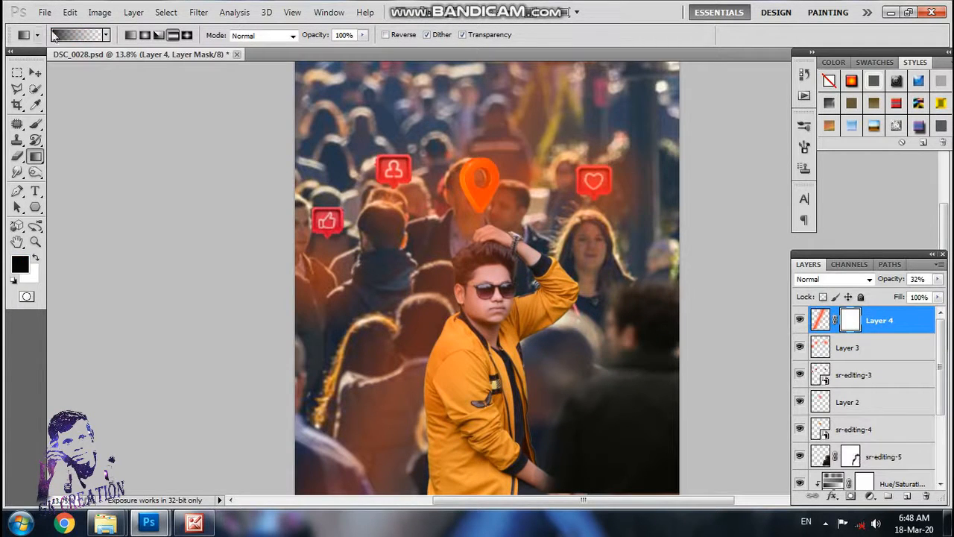
left_click(35, 124)
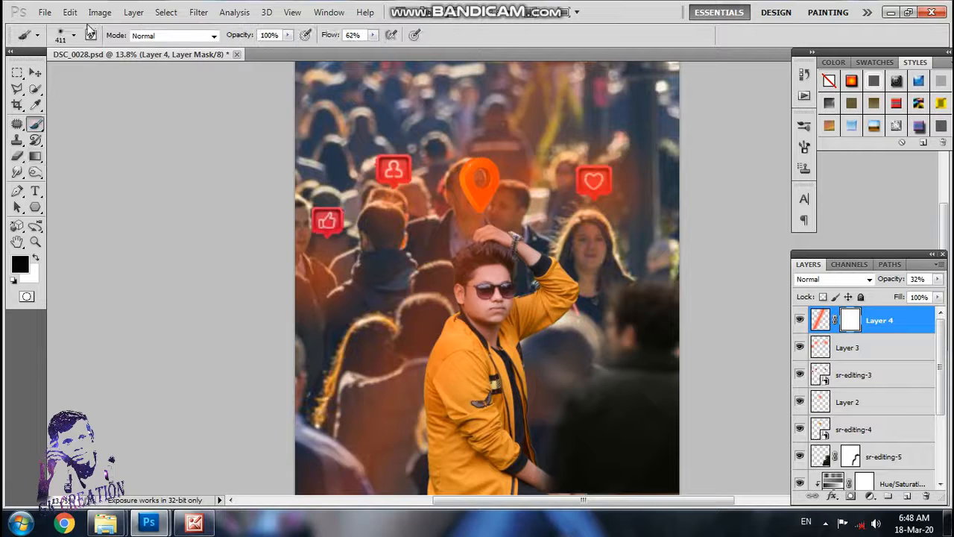
left_click(73, 35)
left_click_drag(138, 72, 145, 72)
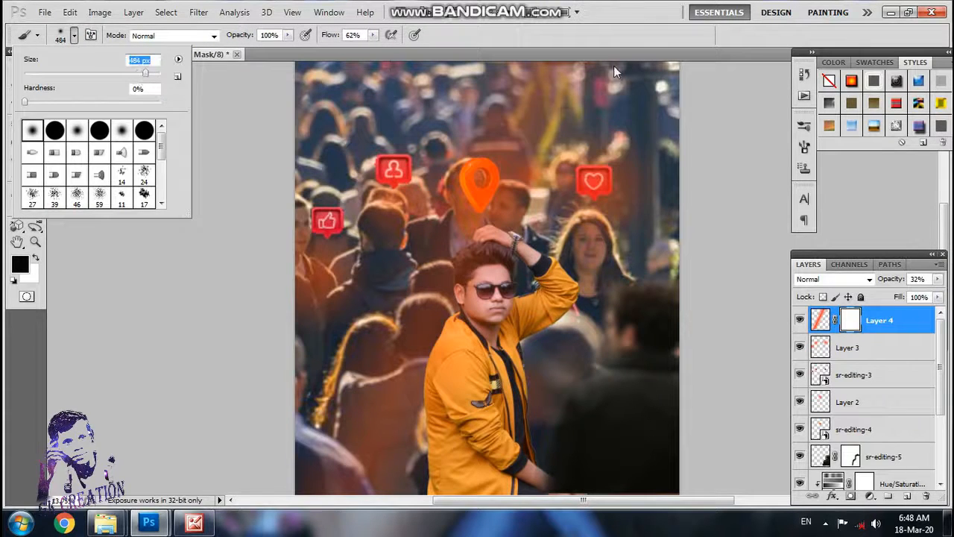
left_click(498, 119)
left_click_drag(533, 191, 429, 152)
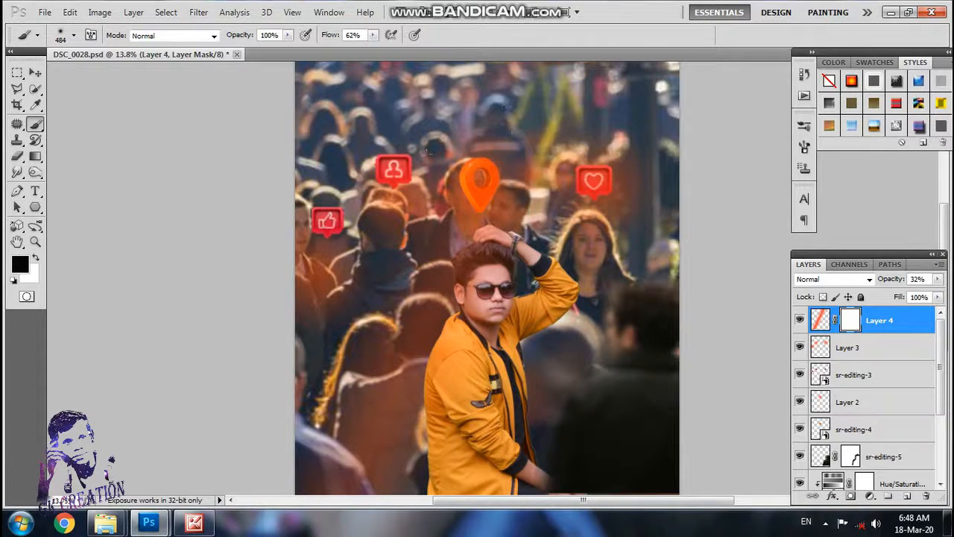
mouse_move(419, 250)
left_mouse_down()
mouse_move(402, 350)
mouse_move(348, 473)
left_mouse_up()
left_click_drag(383, 421, 397, 409)
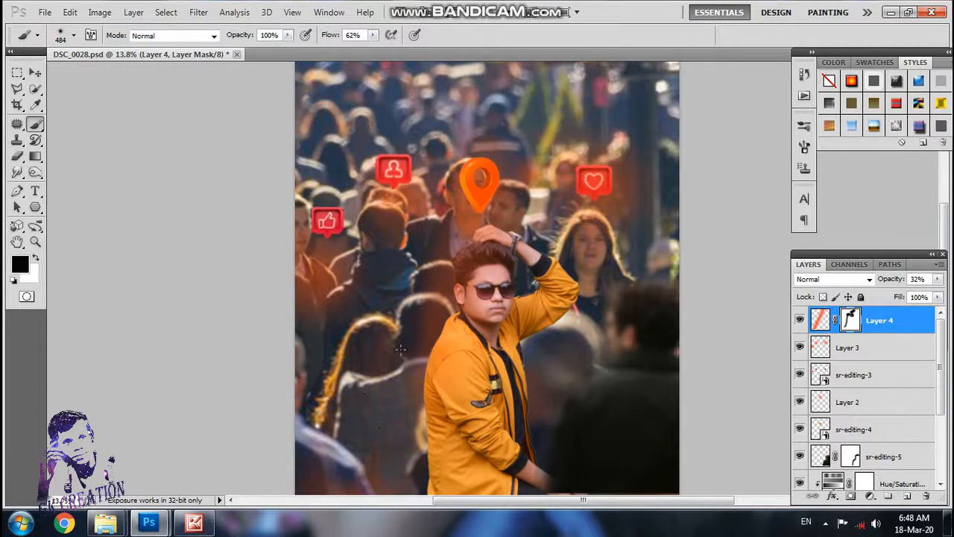
left_click_drag(425, 301, 433, 251)
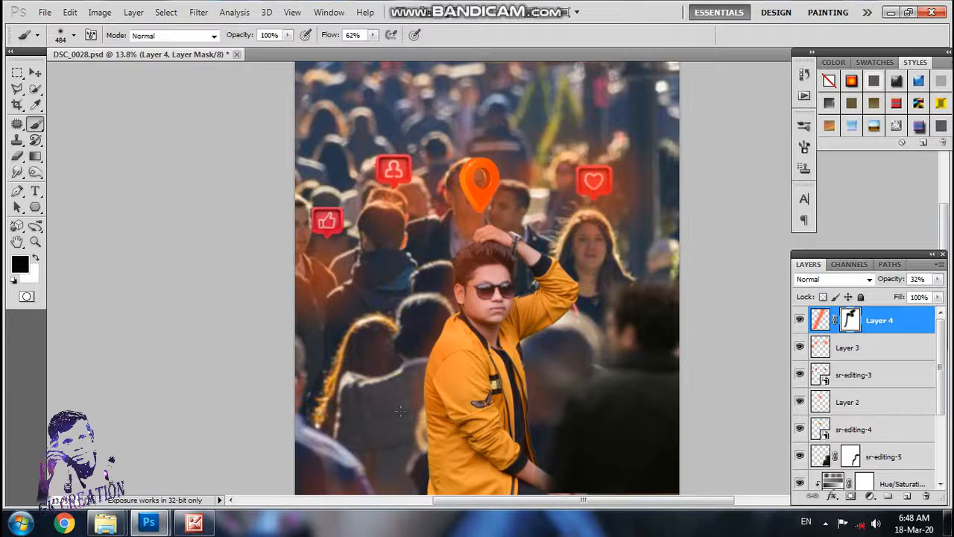
mouse_move(322, 465)
left_mouse_down()
mouse_move(333, 487)
mouse_move(379, 495)
left_mouse_up()
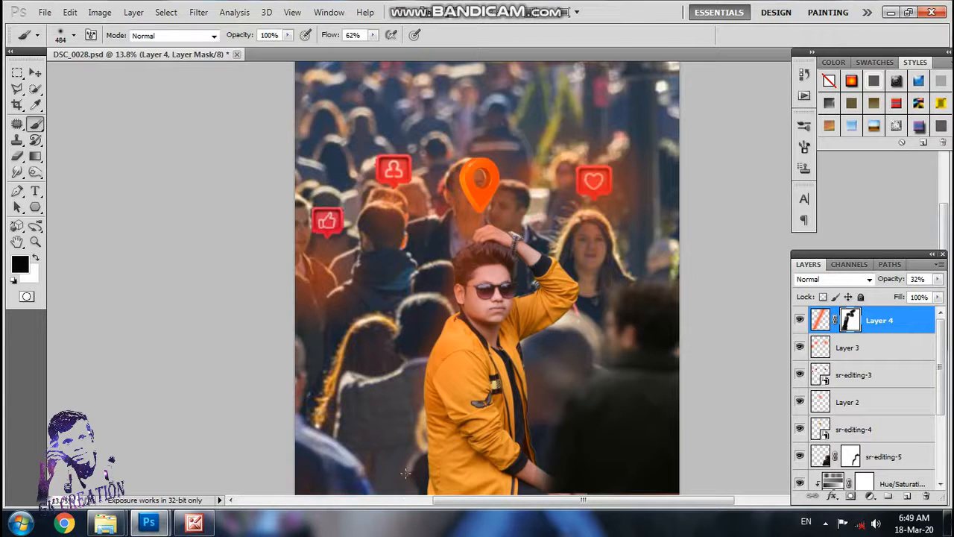
Step: Reduce the mask brush size to 164 px and check the orange glow around the man up close
scroll(455, 384, "up", 2)
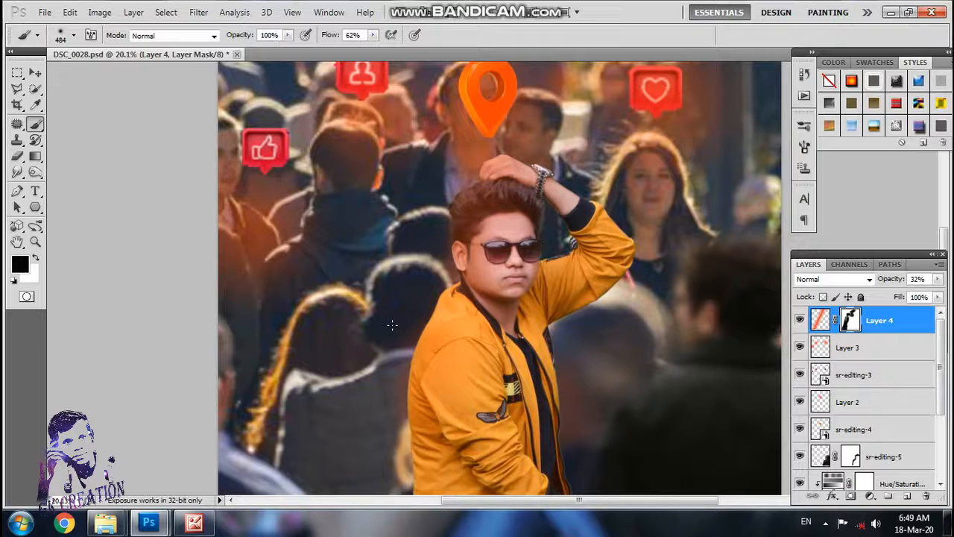
left_click(73, 35)
left_click(114, 78)
left_click(417, 239)
scroll(456, 179, "down", 8)
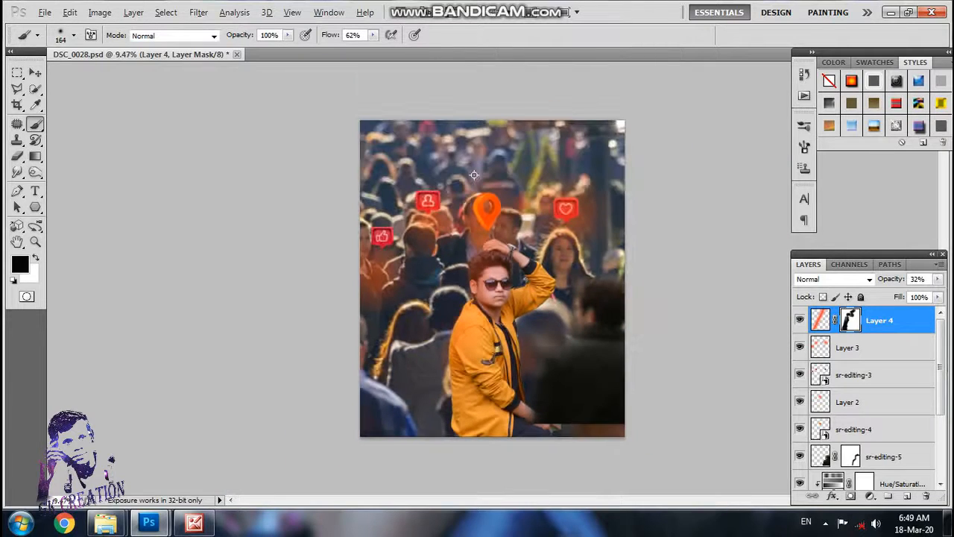
scroll(506, 261, "up", 4)
scroll(506, 261, "up", 7)
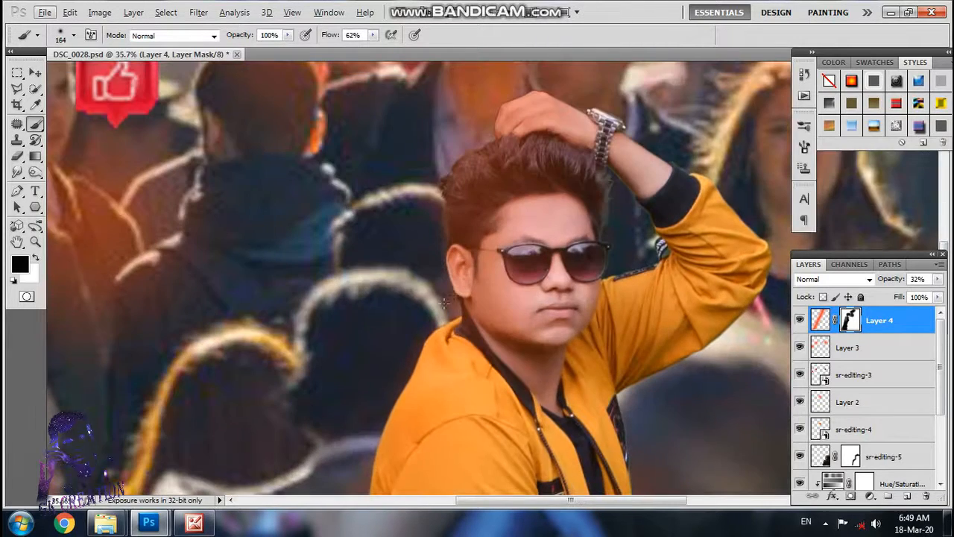
scroll(625, 235, "down", 7)
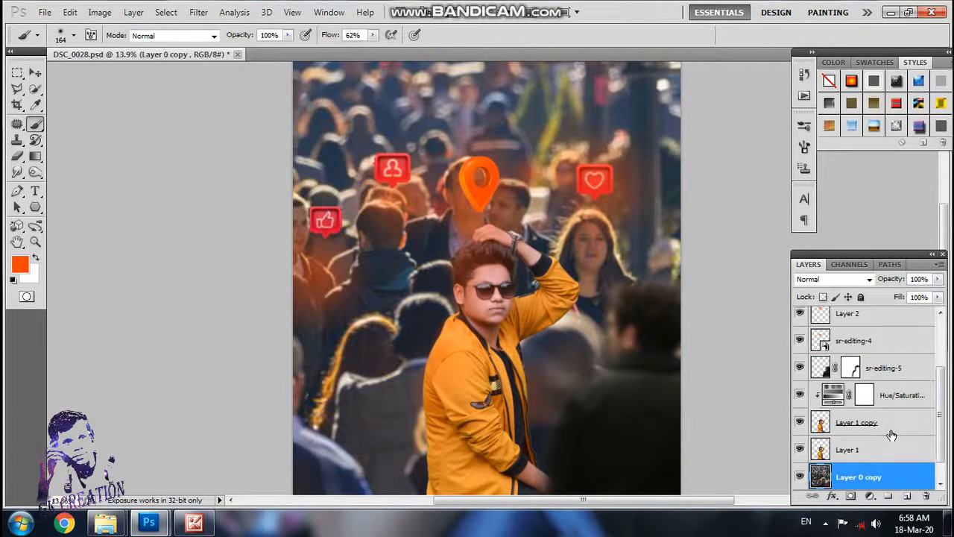
Step: Add a new layer above Layer 4 and set up a black Foreground to Transparent gradient
scroll(930, 357, "up", 3)
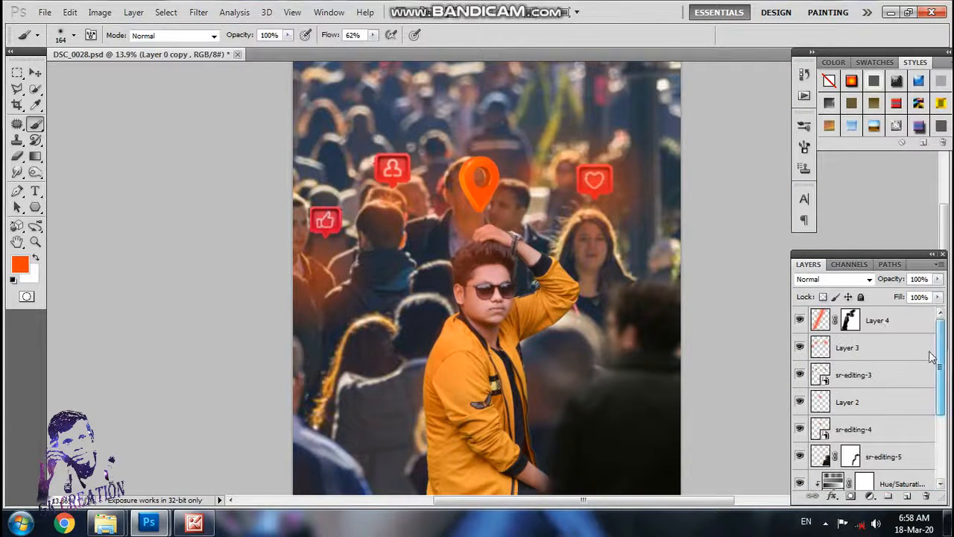
left_click(890, 327)
left_click(906, 495)
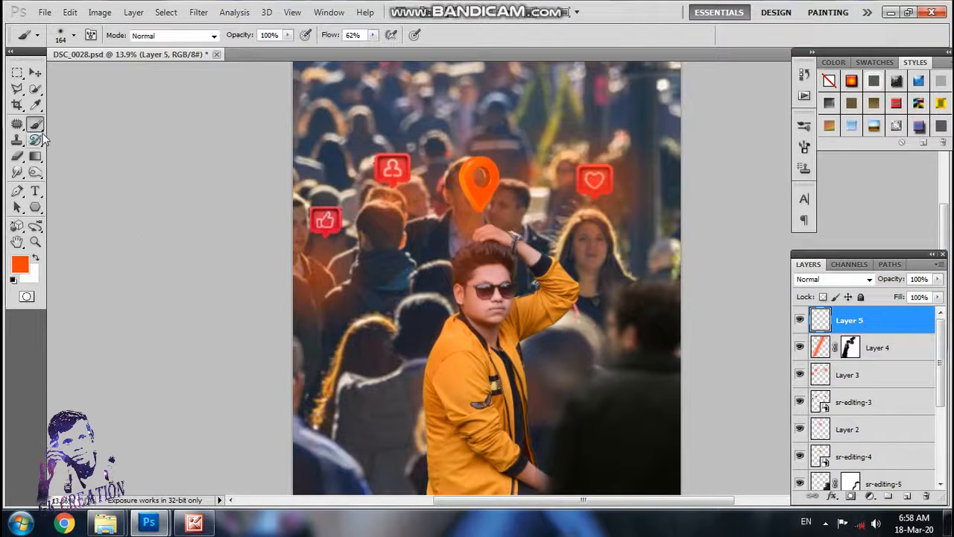
left_click(35, 156)
left_click(74, 35)
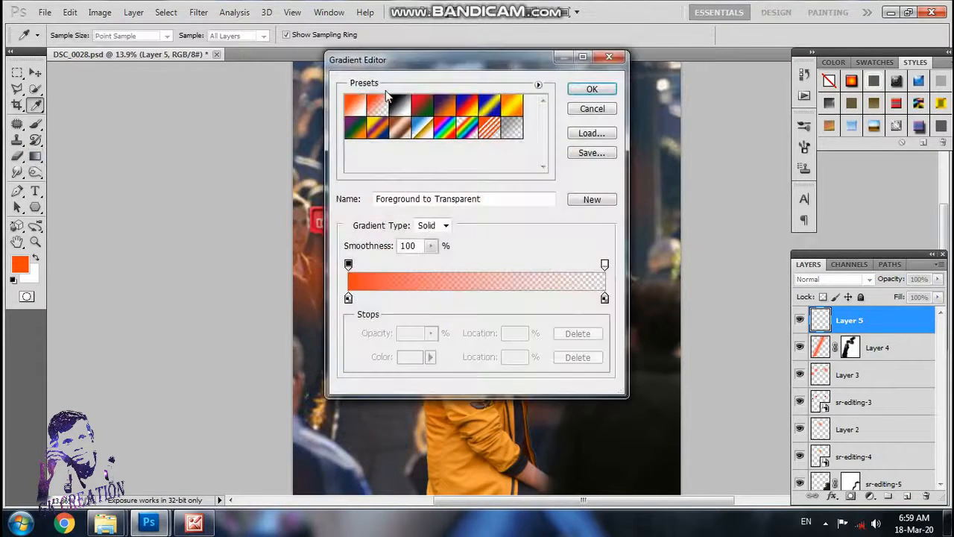
left_click(592, 89)
key("d")
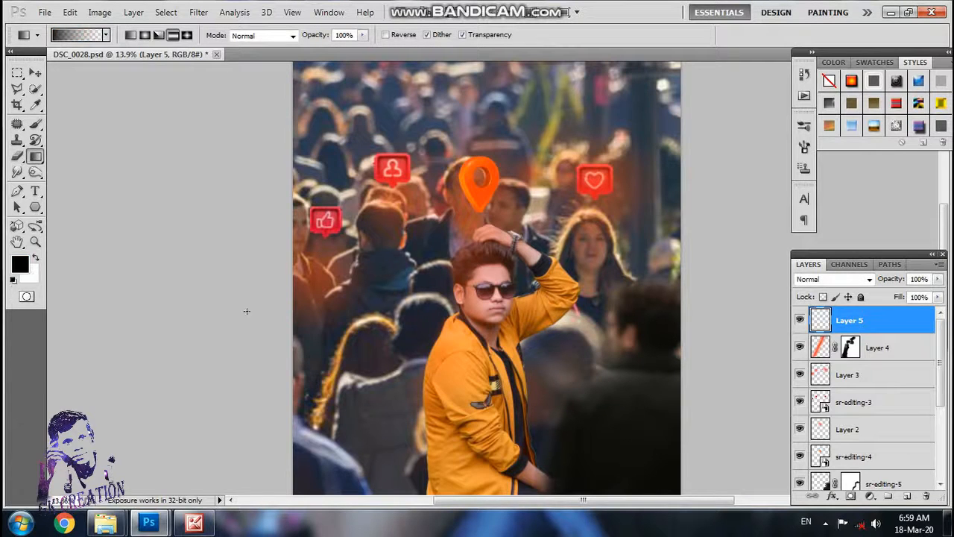
Step: Darken the bottom of the photo with reflected black-to-transparent gradients on the new layer and lower its opacity to 84%
key("ctrl+0")
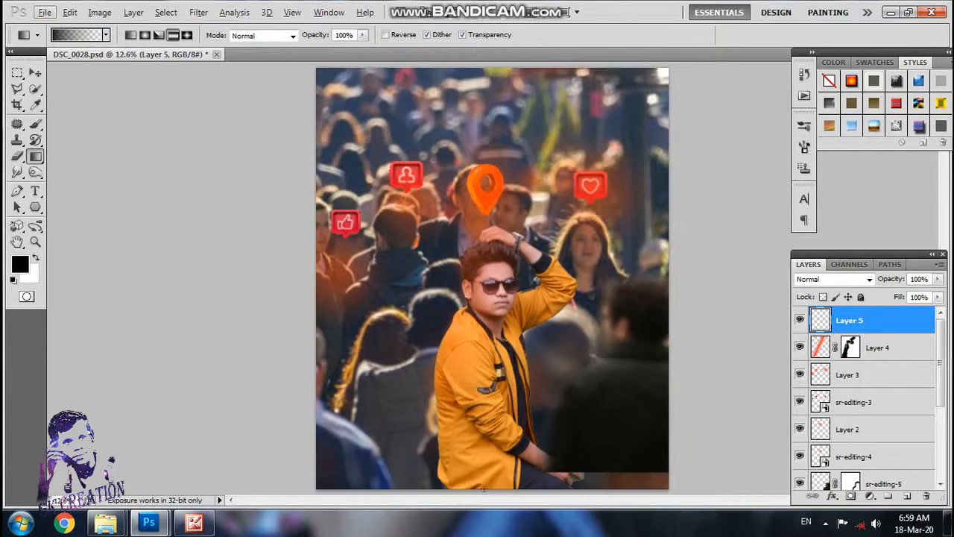
left_click_drag(487, 432, 486, 407)
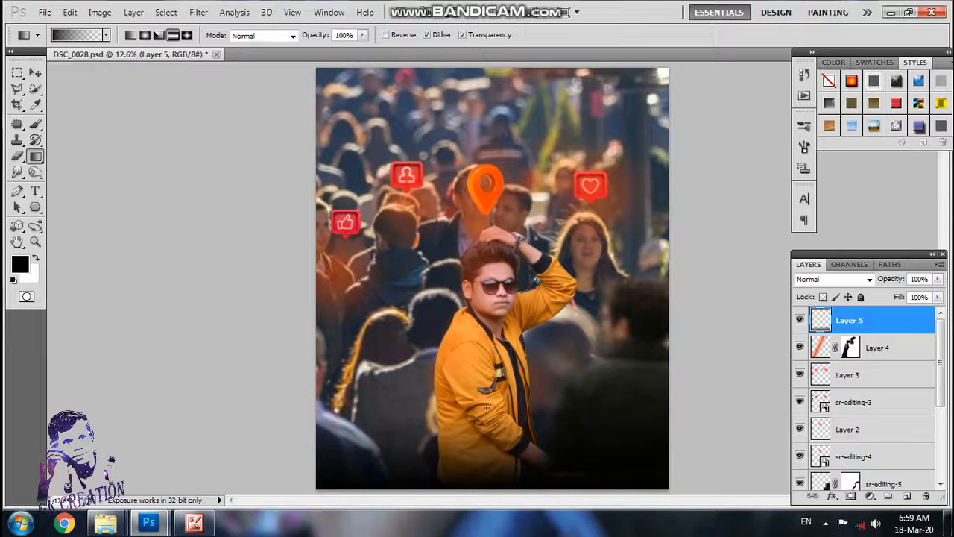
key("ctrl+z")
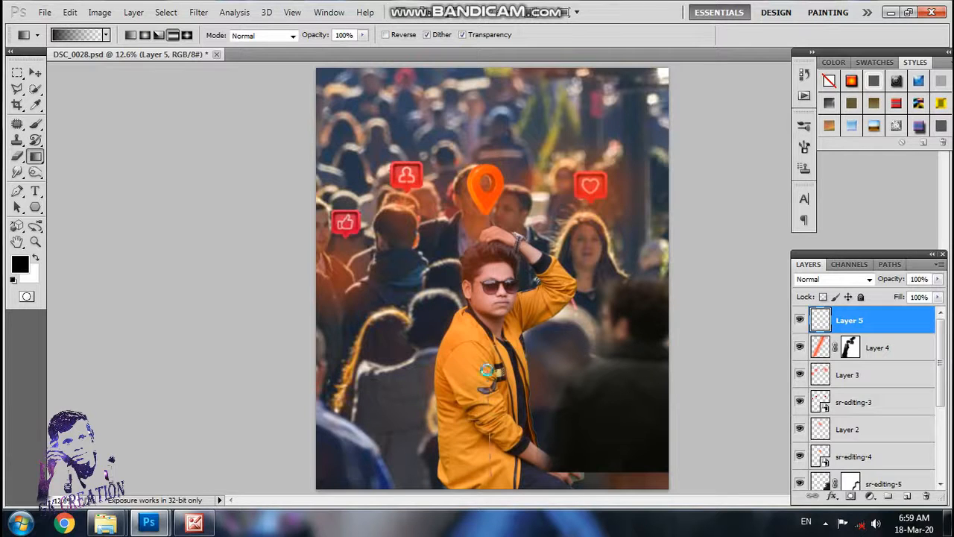
left_click_drag(486, 477, 486, 369)
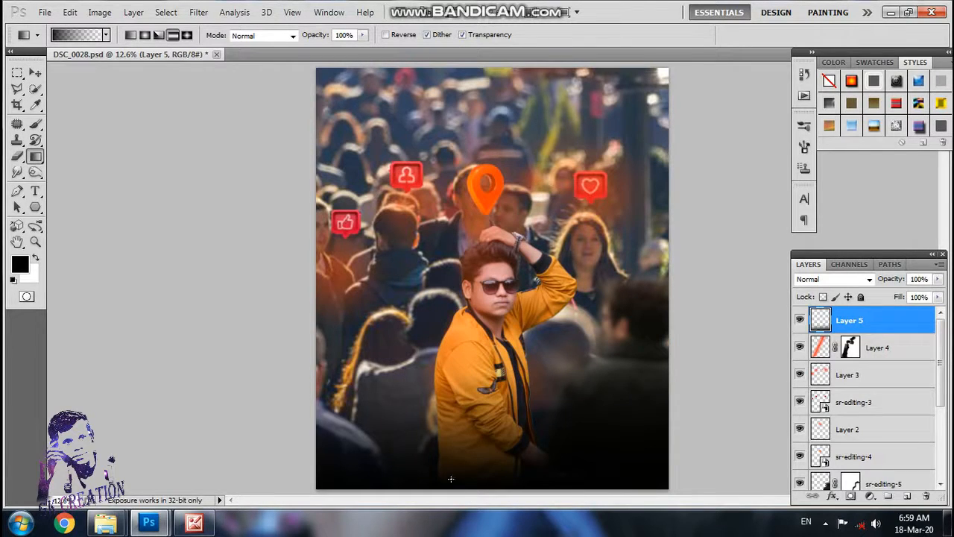
left_click_drag(450, 478, 470, 408)
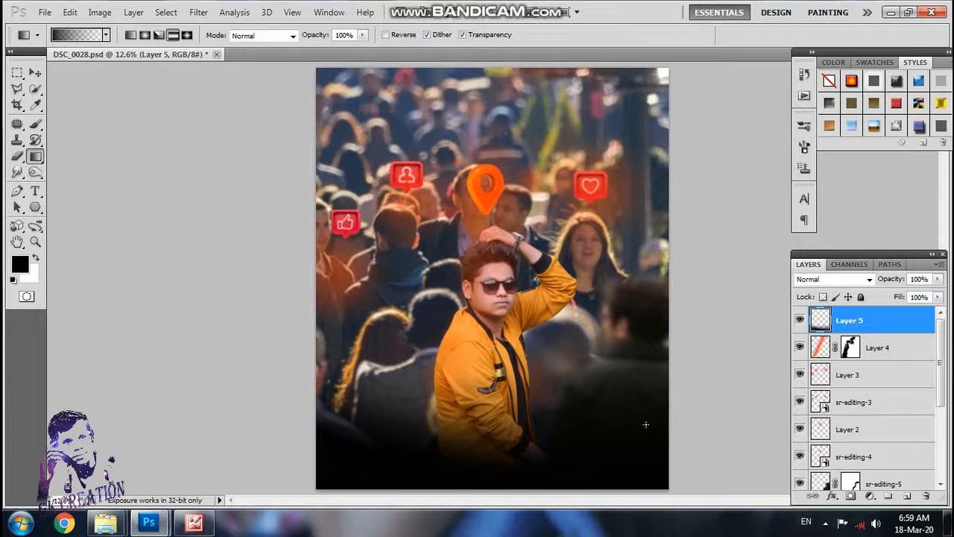
left_click(938, 279)
mouse_move(941, 298)
left_mouse_down()
mouse_move(906, 298)
mouse_move(927, 298)
left_mouse_up()
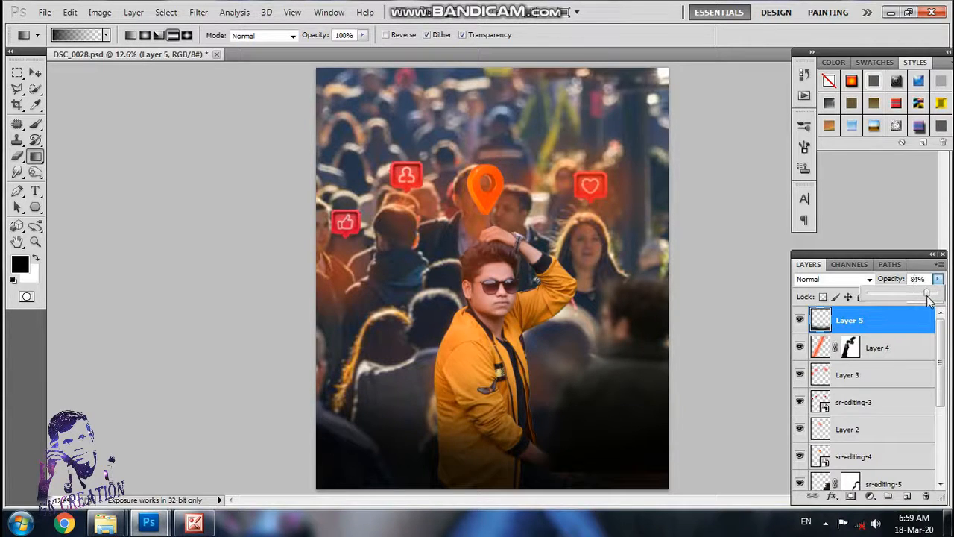
left_click(707, 361)
Step: Select a rectangular strip along the lower edge of the sr-editing-5 foreground figure and copy it to a new layer
scroll(879, 403, "down", 3)
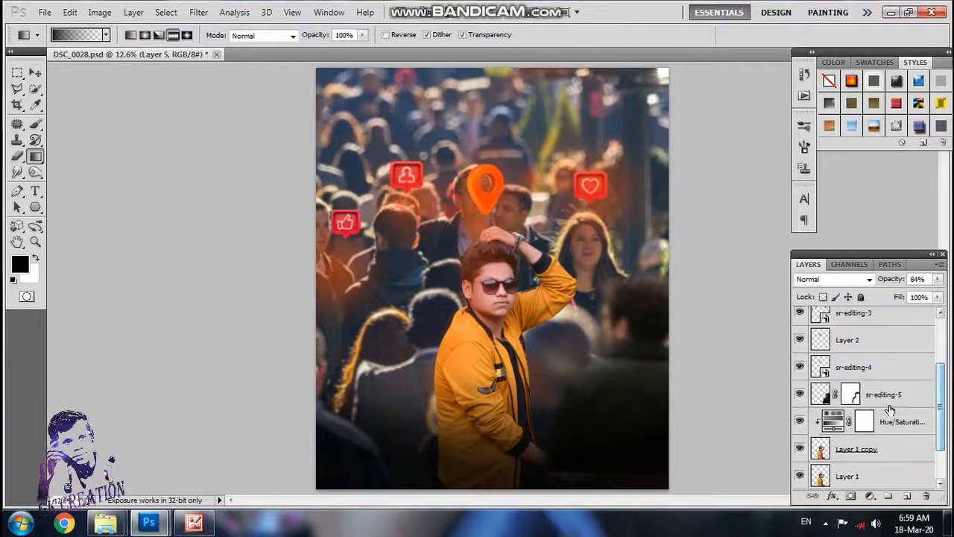
left_click(887, 399)
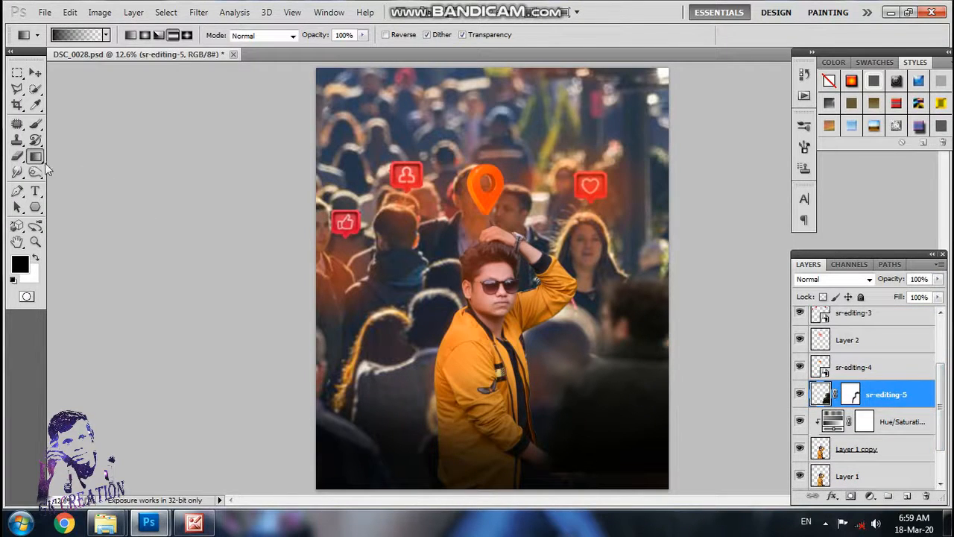
left_click(17, 72)
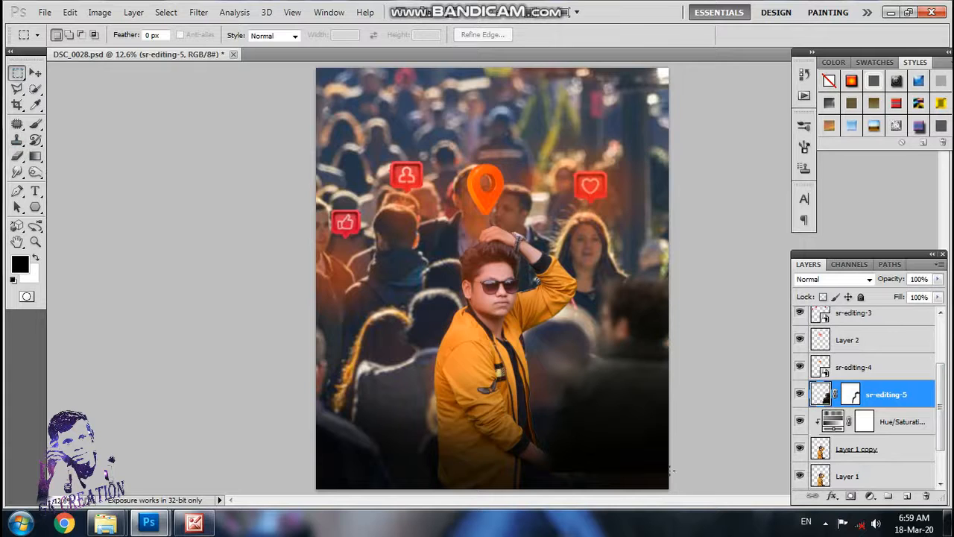
left_click_drag(670, 473, 554, 439)
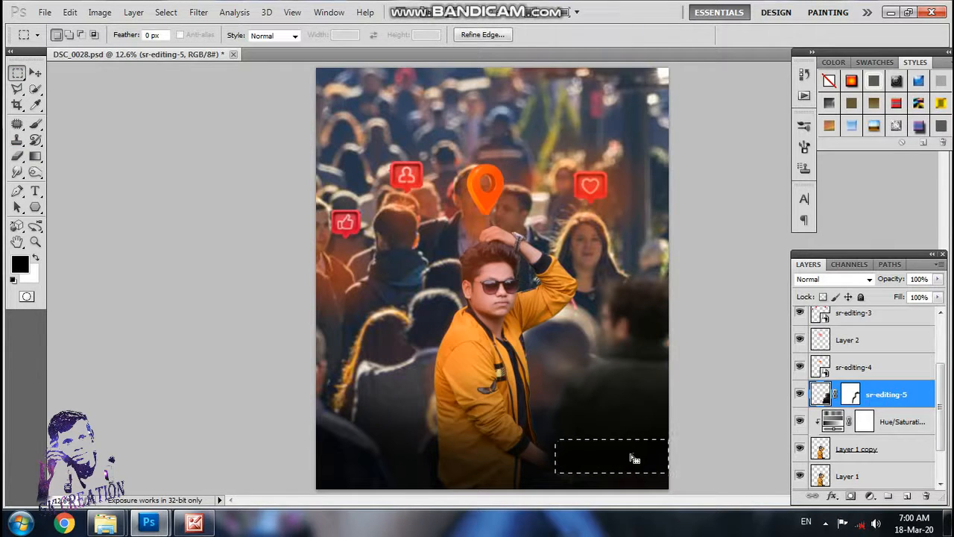
key("ctrl+j")
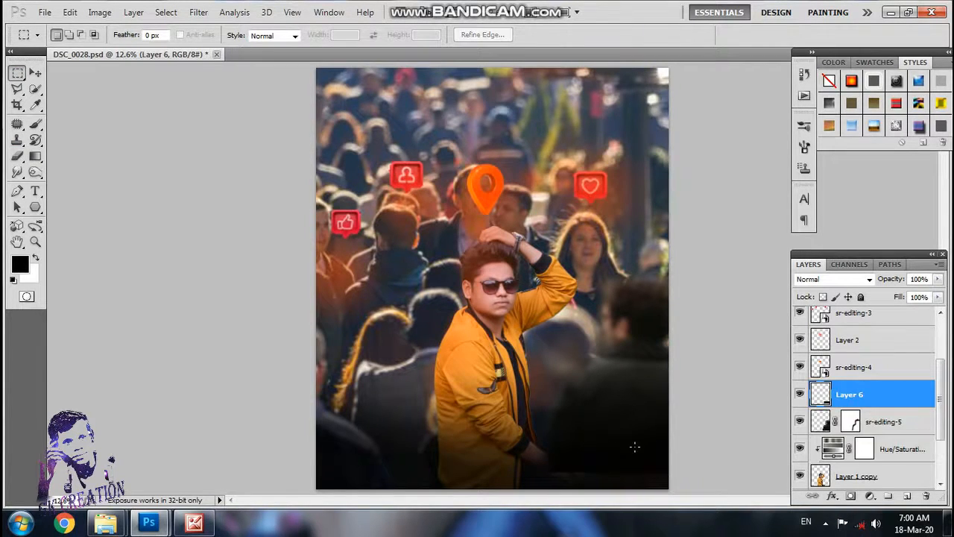
Step: Stretch the copied dark strip on Layer 6 to about 108% width so it reaches the photo's edge
key("ctrl+t")
left_click_drag(633, 447, 673, 474)
key("Left")
key("Left")
key("Left")
key("Left")
key("Left")
key("Left")
key("Left")
key("Left")
key("Left")
key("Left")
key("Left")
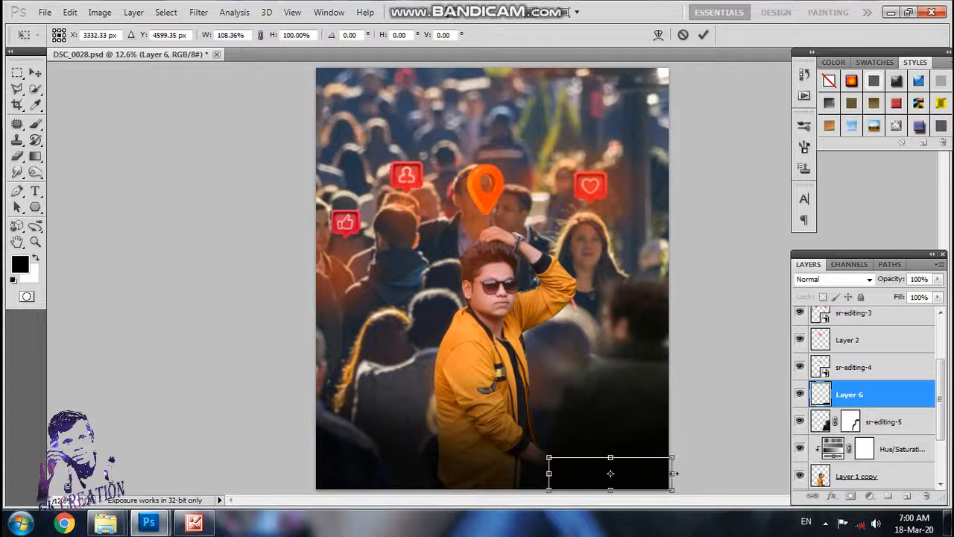
key("Return")
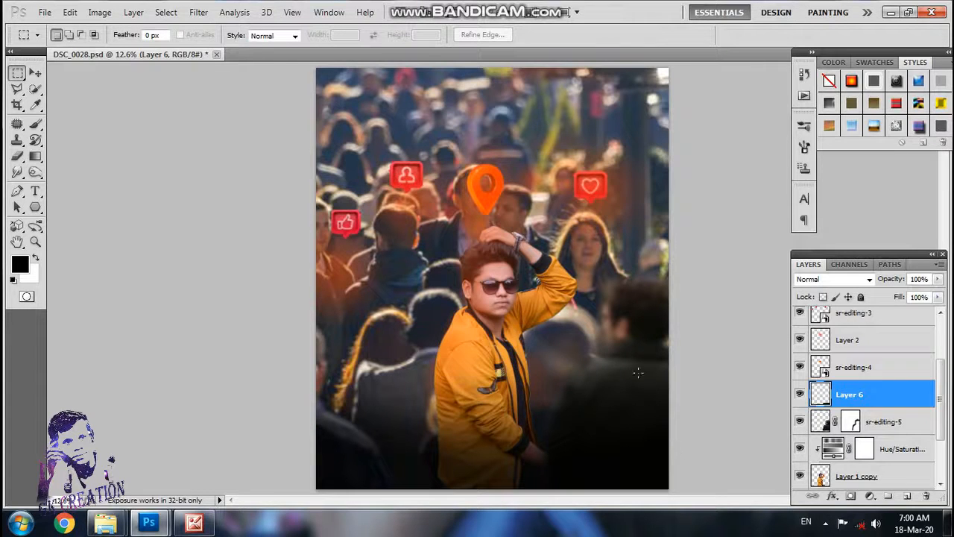
Step: Add a Curves adjustment layer above Layer 5 and place a midtone point on its RGB curve
scroll(865, 331, "up", 3)
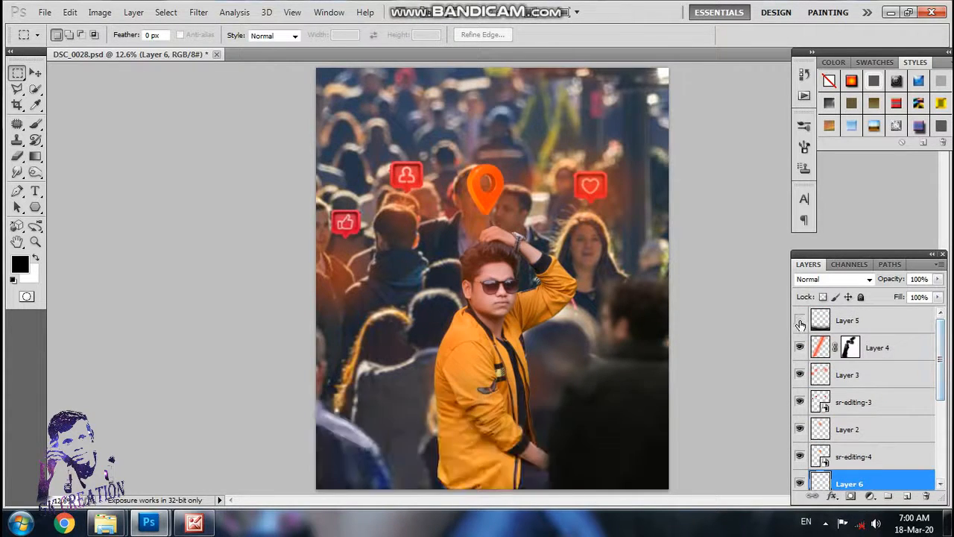
left_click(847, 321)
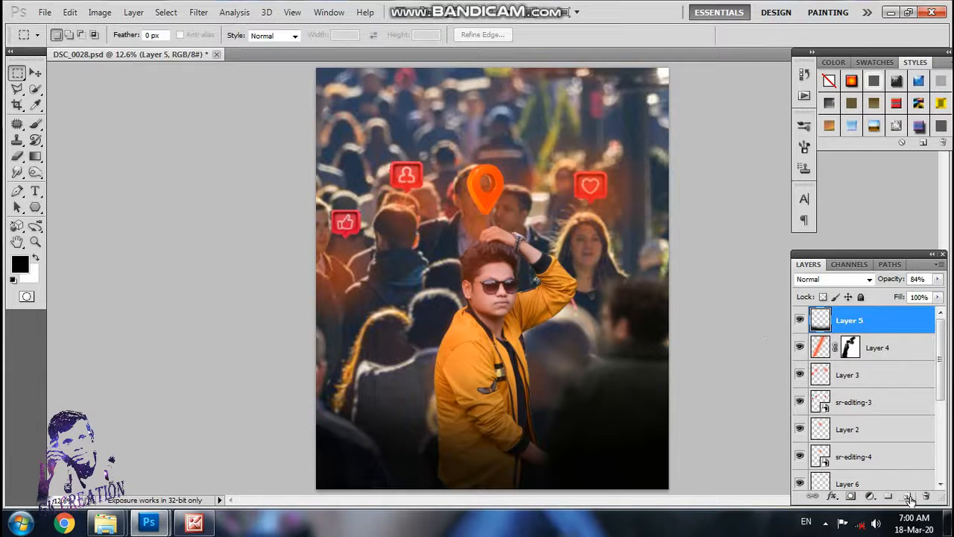
left_click(869, 496)
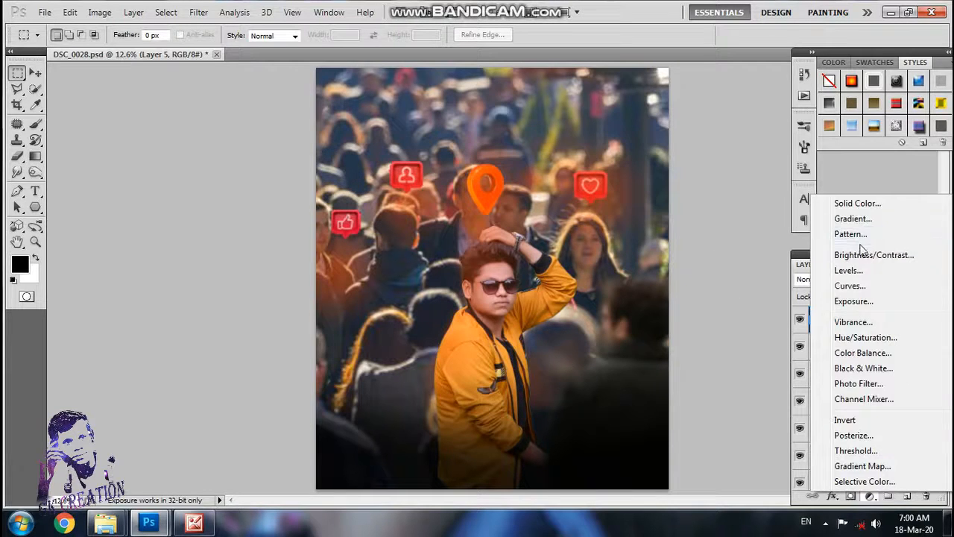
left_click(850, 285)
left_click(748, 217)
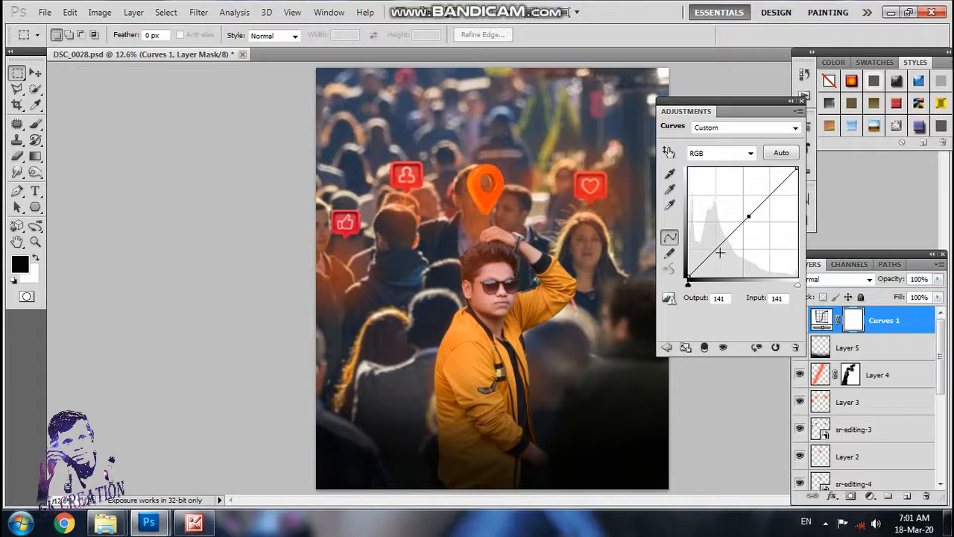
mouse_move(720, 243)
left_mouse_down()
mouse_move(719, 252)
mouse_move(717, 245)
left_mouse_up()
key("ctrl+z")
left_click_drag(748, 215, 746, 217)
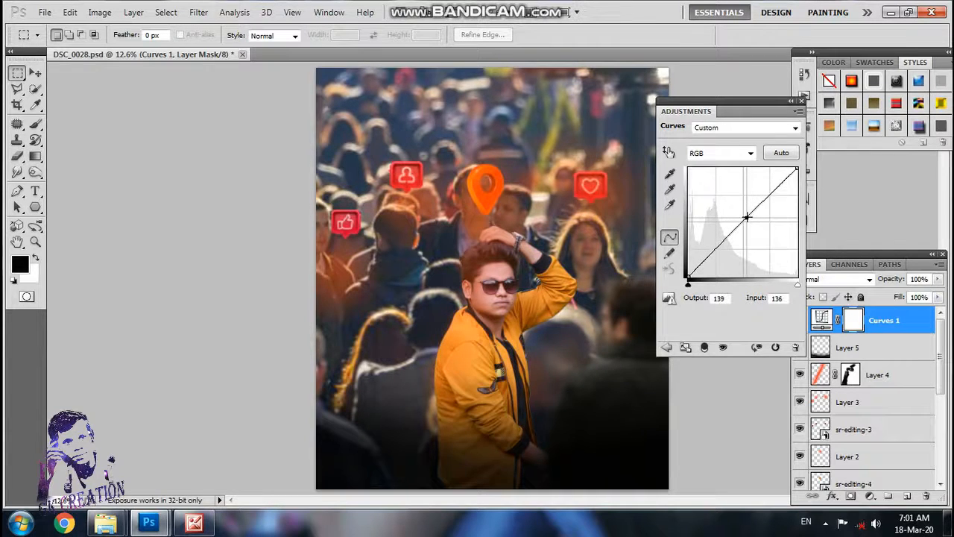
key("ctrl+z")
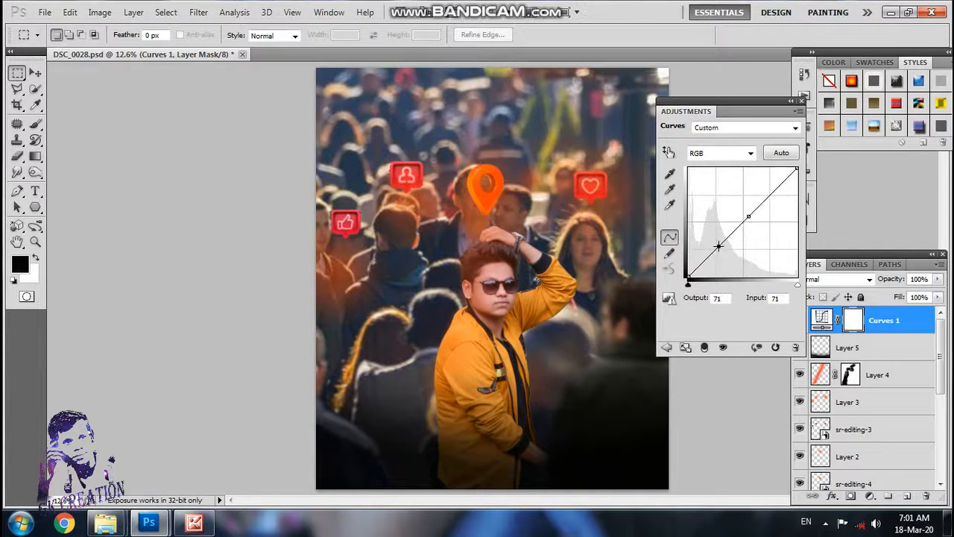
Step: Darken the image slightly with an RGB curve shadow point at input 74, output 68 and a marginally lowered midtone point
left_click_drag(718, 245, 720, 248)
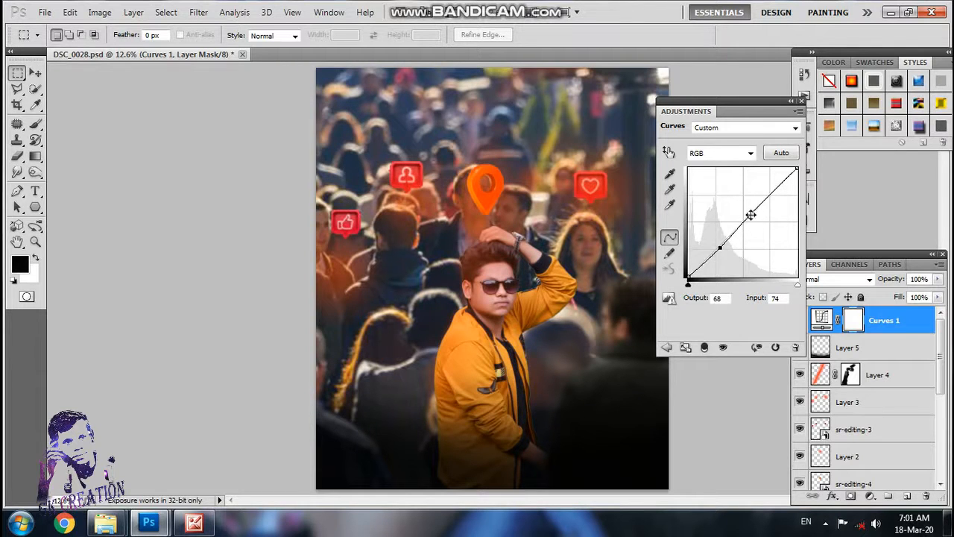
left_click_drag(749, 216, 747, 219)
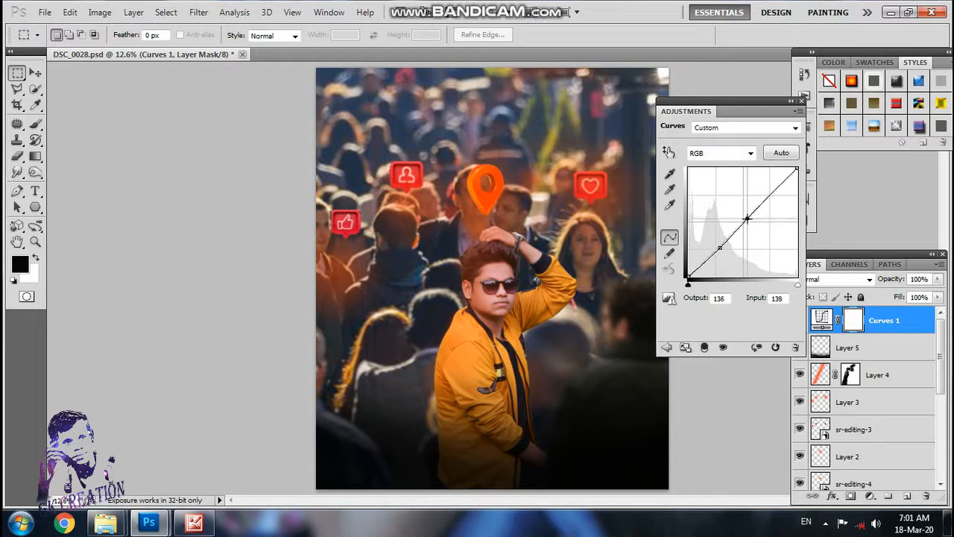
left_click_drag(747, 217, 720, 248)
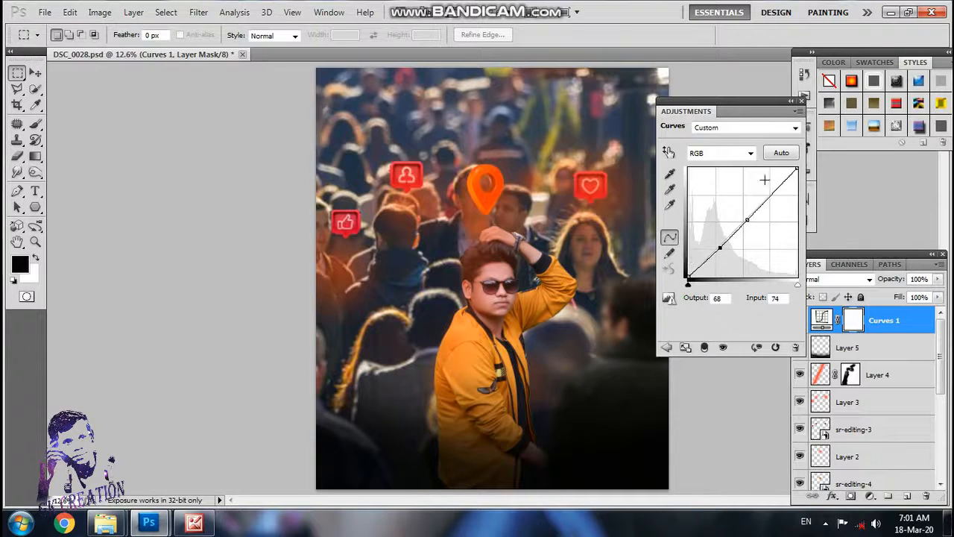
mouse_move(713, 255)
left_mouse_down()
mouse_move(713, 270)
mouse_move(717, 251)
left_mouse_up()
left_click(801, 100)
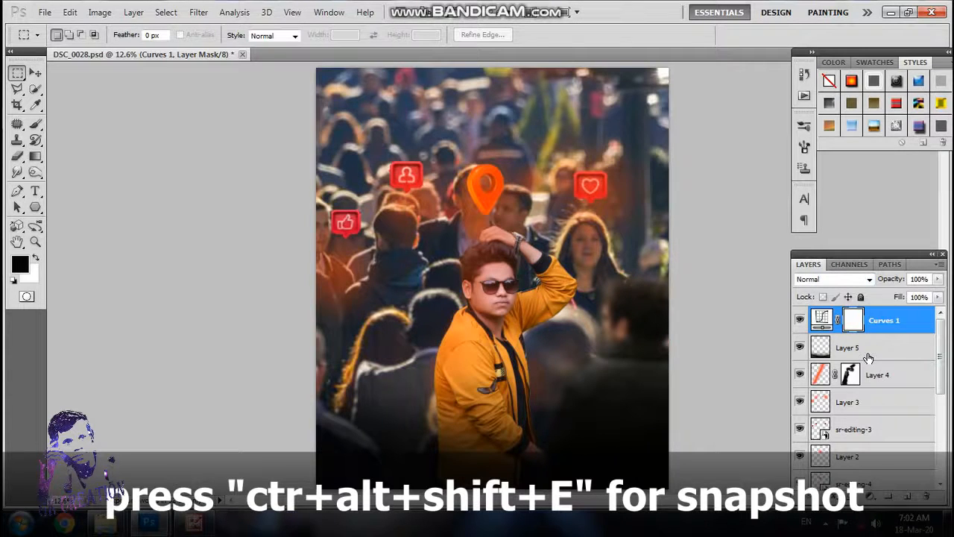
Step: Stamp all visible layers into a new layer and open it with the MutualGrid Camera Raw script
key("ctrl+alt+shift+e")
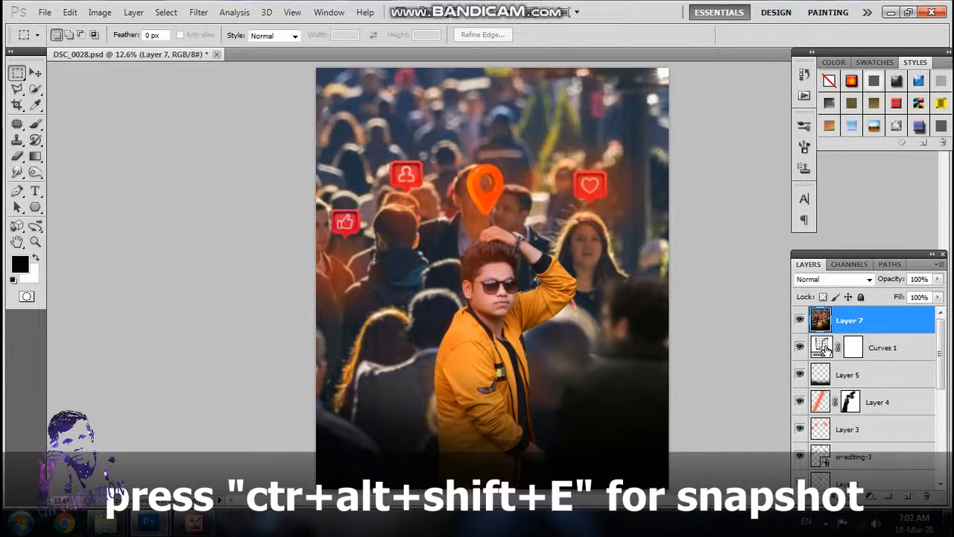
left_click(43, 12)
mouse_move(88, 320)
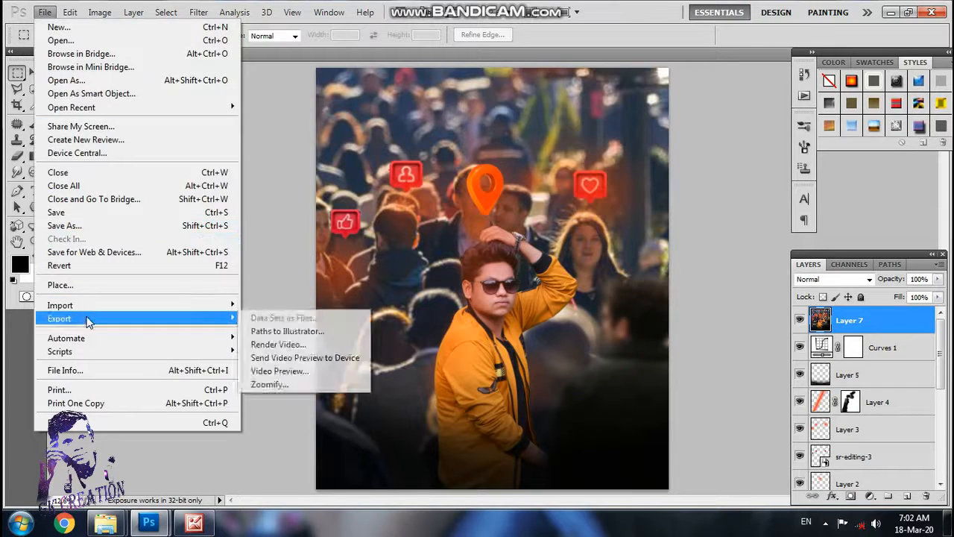
mouse_move(82, 351)
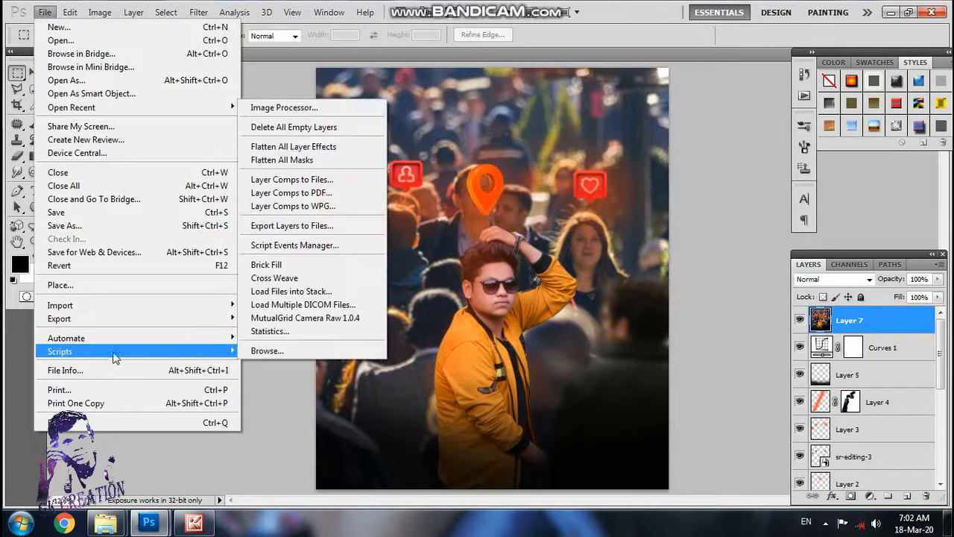
left_click(356, 319)
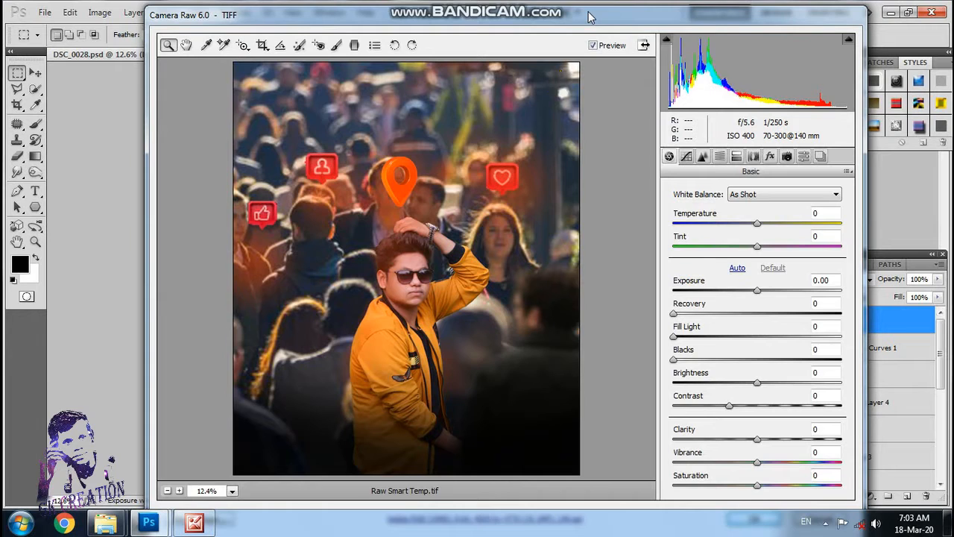
Step: Set the white balance temperature to +3 and tint to +4, and raise Recovery to 3
left_click_drag(589, 15, 564, 11)
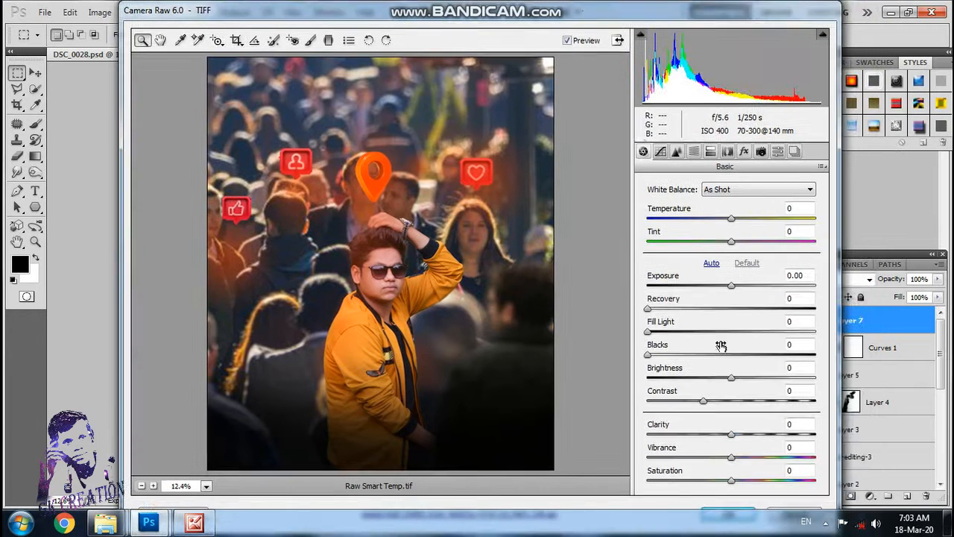
left_click_drag(904, 430, 909, 430)
left_click_drag(700, 19, 671, 19)
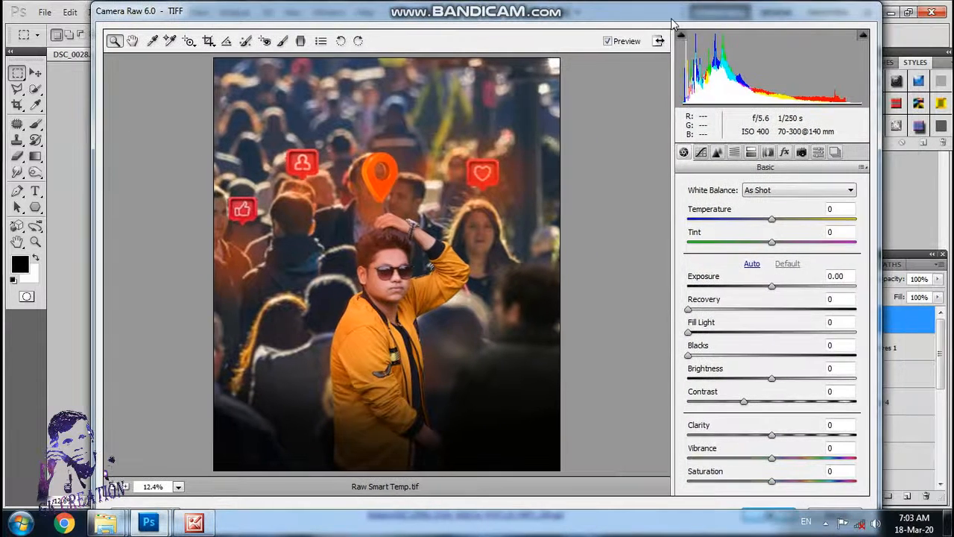
mouse_move(771, 219)
left_mouse_down()
mouse_move(776, 228)
mouse_move(764, 232)
mouse_move(772, 228)
left_mouse_up()
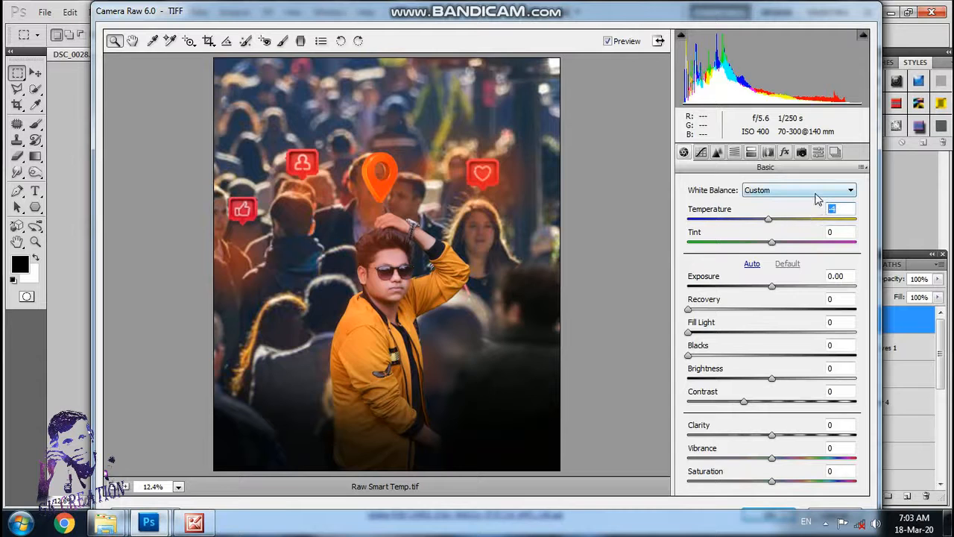
type("3")
key("Tab")
key("Tab")
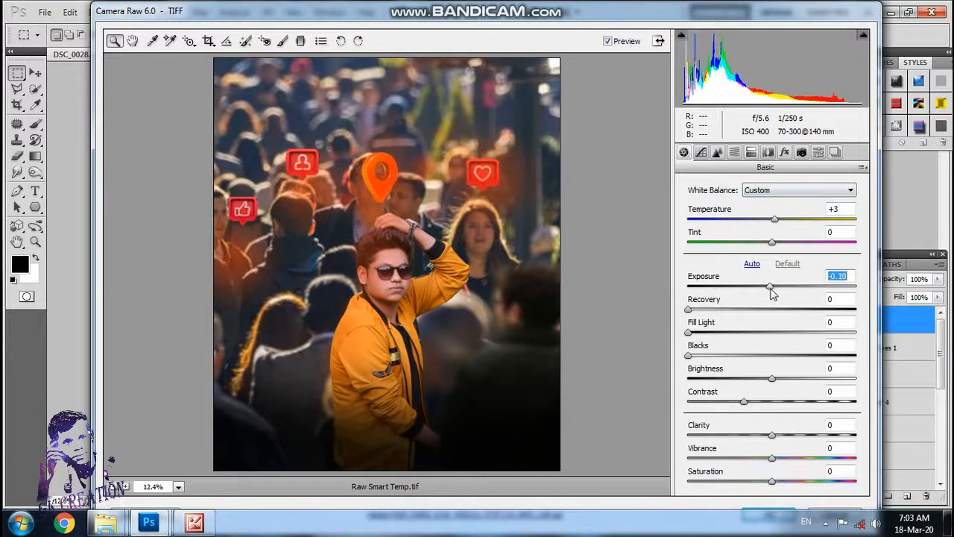
left_click_drag(688, 310, 692, 310)
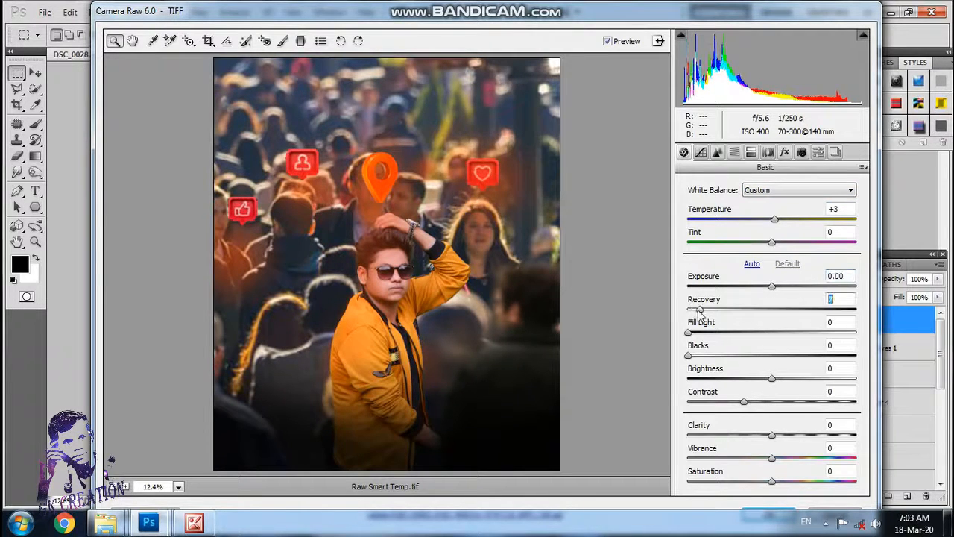
mouse_move(772, 246)
left_mouse_down()
mouse_move(795, 244)
mouse_move(776, 246)
left_mouse_up()
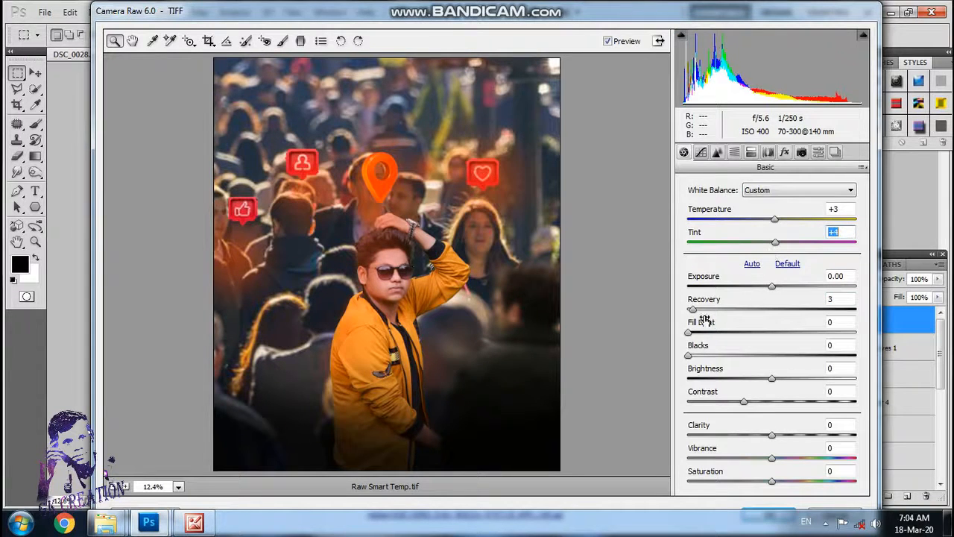
Step: Set Fill Light to 9, Blacks to 2, Contrast to +6, Clarity to +4, Vibrance to -16 and Saturation to -3
left_click_drag(689, 333, 702, 365)
left_click_drag(743, 402, 760, 463)
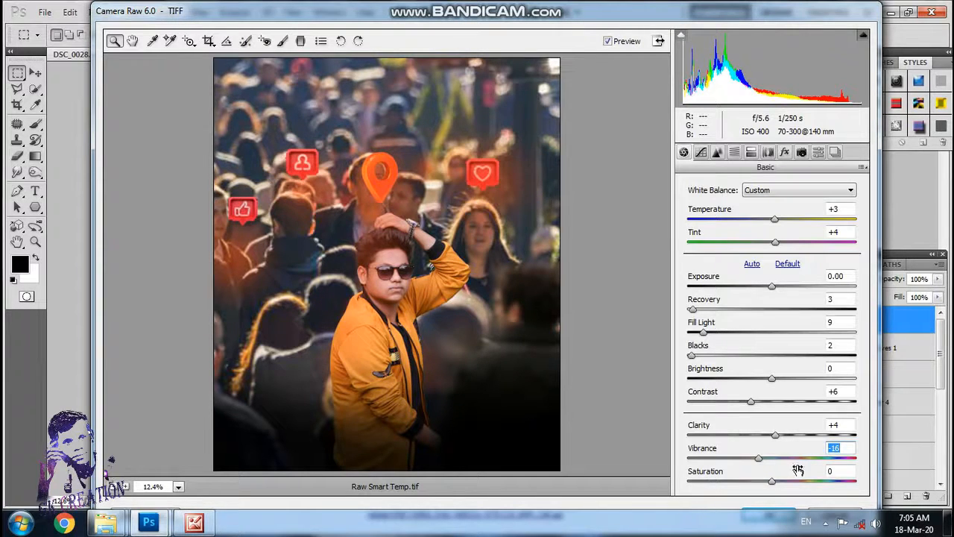
mouse_move(772, 482)
left_mouse_down()
mouse_move(805, 487)
mouse_move(771, 493)
left_mouse_up()
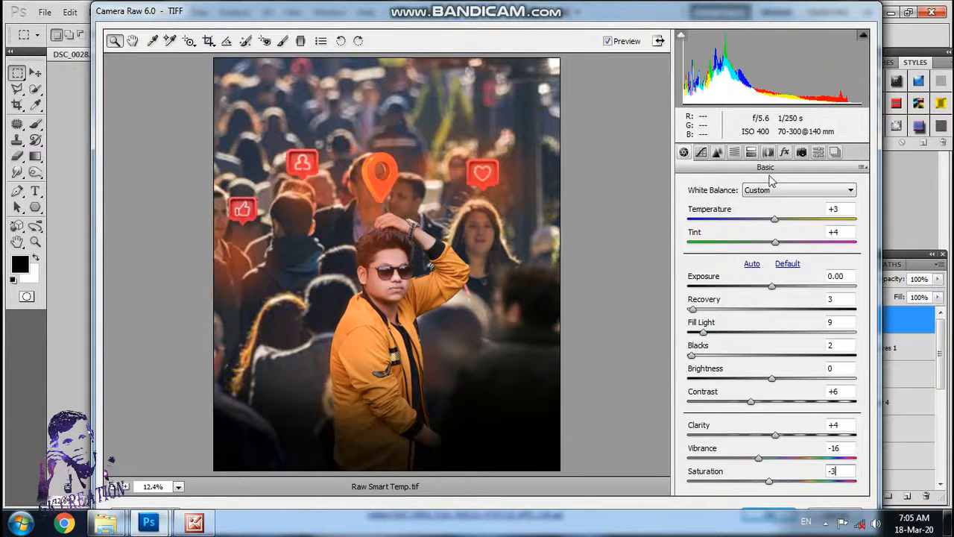
Step: Fine-tune the parametric tone curve's Lights and Darks, and set sharpening to Amount 6, Radius 1.8, Detail 57 and Masking 1
left_click(701, 152)
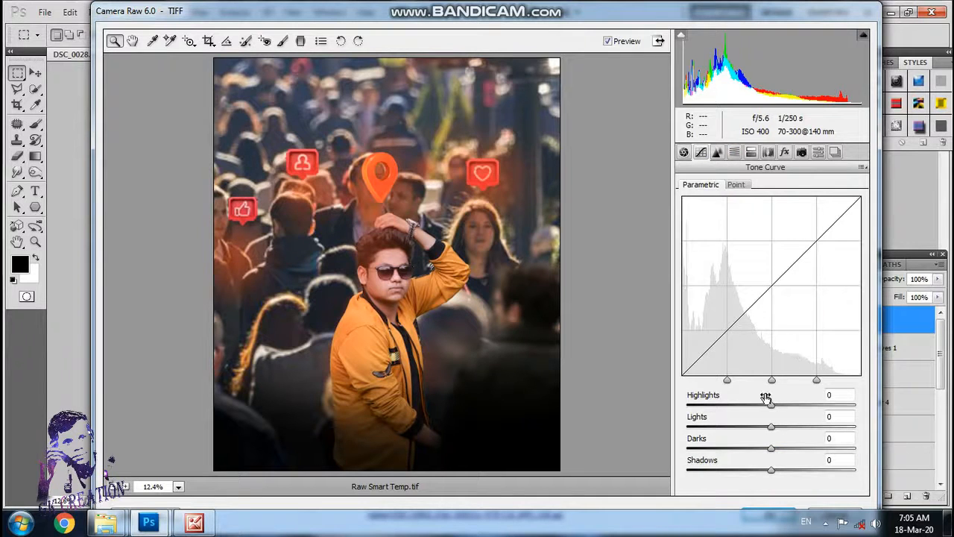
left_click_drag(773, 426, 775, 455)
left_click(715, 152)
left_click_drag(689, 210, 783, 257)
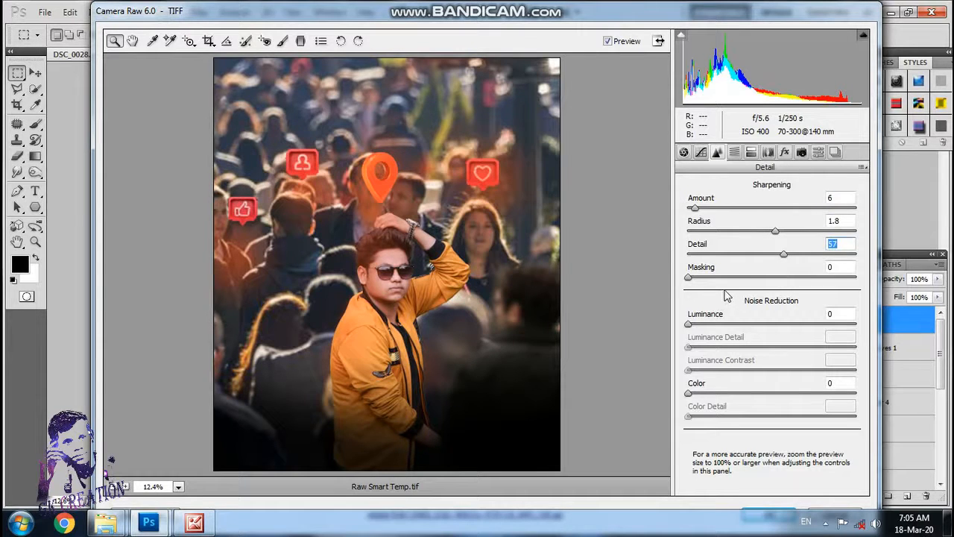
left_click(688, 278)
Step: Set noise reduction to Luminance 32, Luminance Contrast 4, Color 4 and Color Detail 55, checking the man up close
left_click_drag(689, 325, 708, 325)
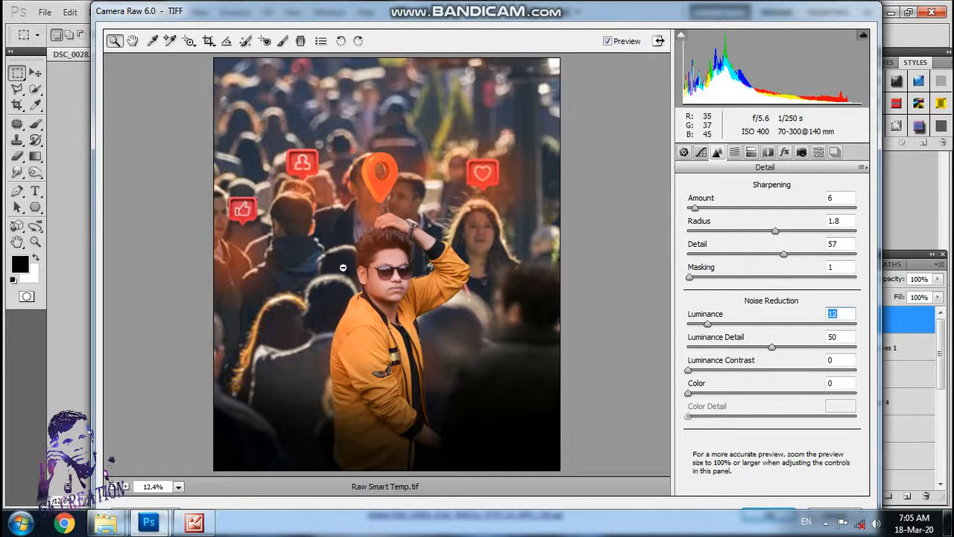
left_click(435, 256)
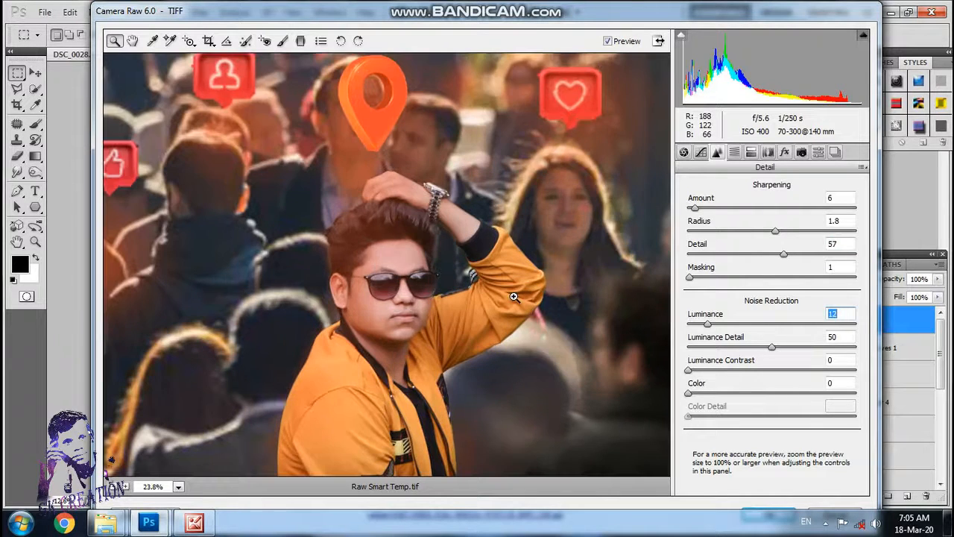
left_click_drag(720, 328, 743, 331)
left_click_drag(688, 370, 697, 384)
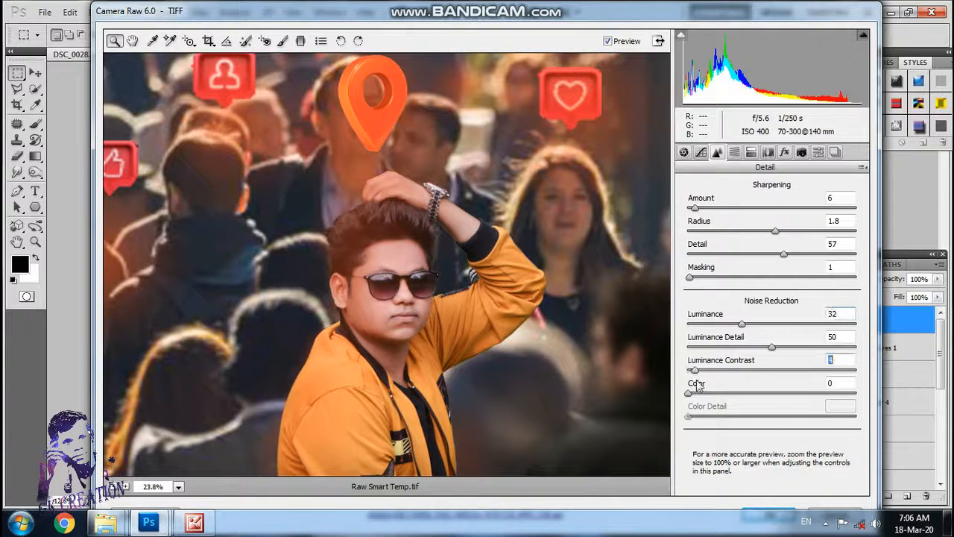
left_click(694, 393)
left_click_drag(772, 419, 781, 419)
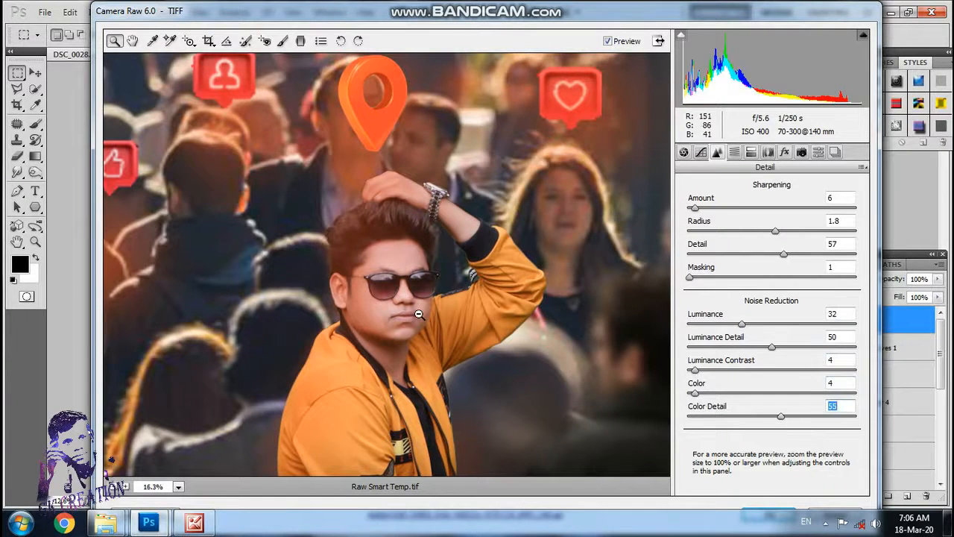
scroll(418, 315, "down", 5)
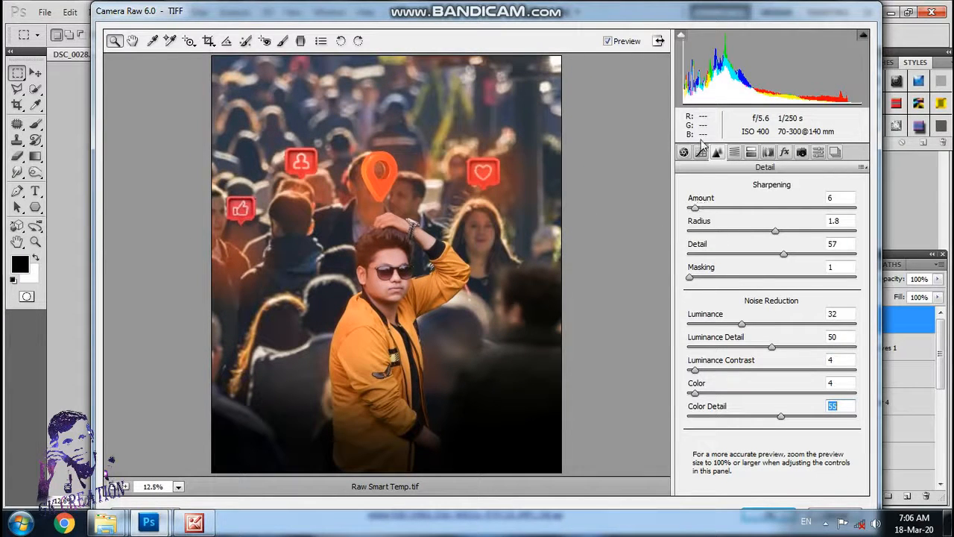
Step: Set the Oranges hue to +7, try the Yellows hue at +4 and undo the last hue change
left_click(734, 152)
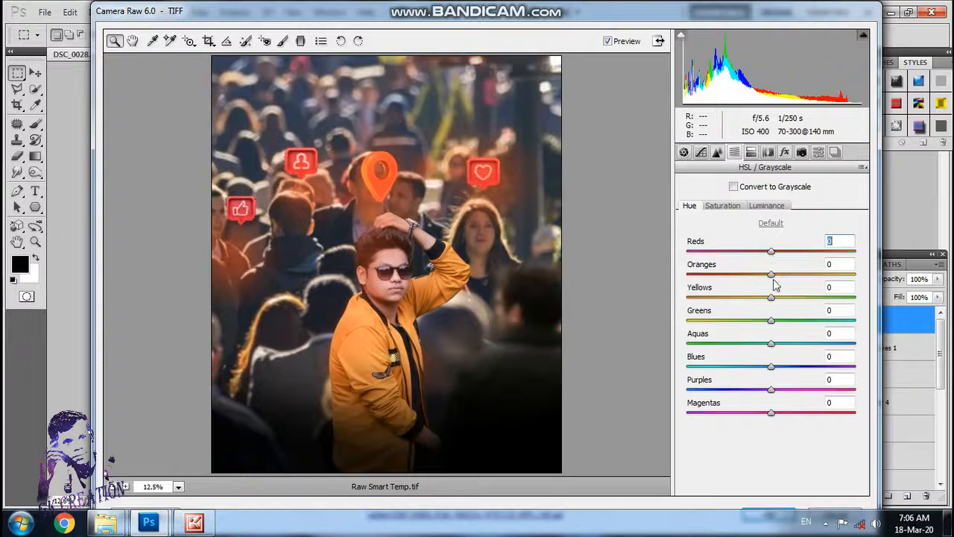
left_click_drag(772, 279, 778, 313)
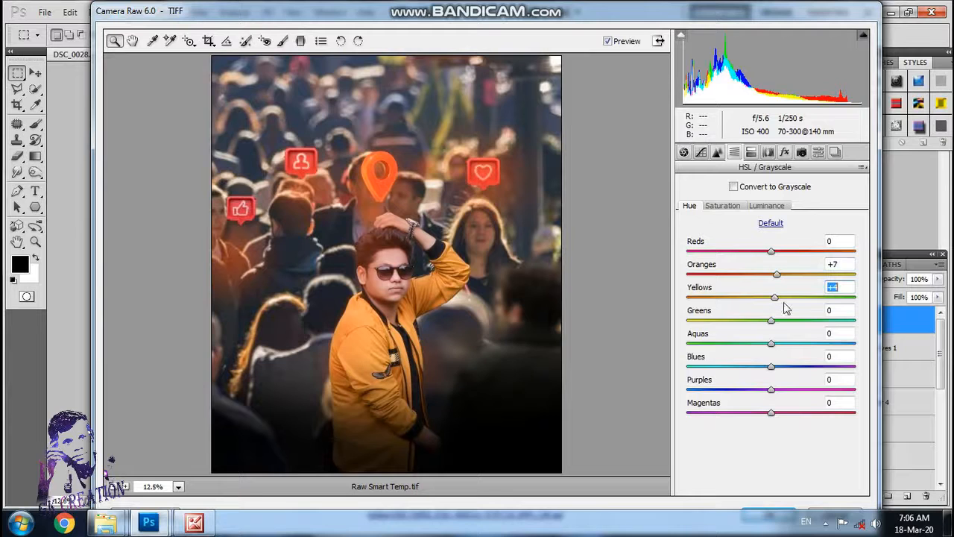
key("ctrl+z")
Step: Fine-tune the Oranges saturation and set the Oranges luminance to +9
left_click(720, 206)
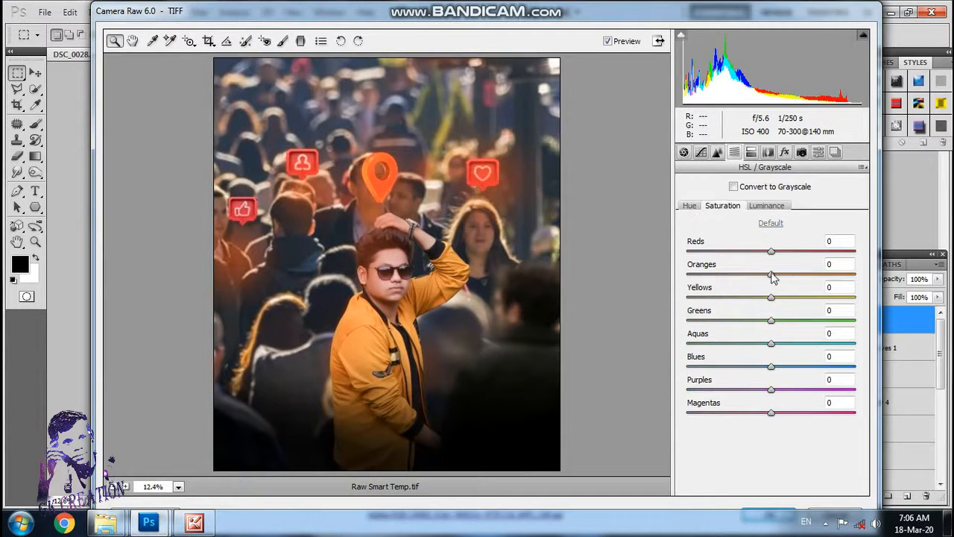
mouse_move(772, 276)
left_mouse_down()
mouse_move(798, 276)
mouse_move(779, 282)
left_mouse_up()
left_click(766, 206)
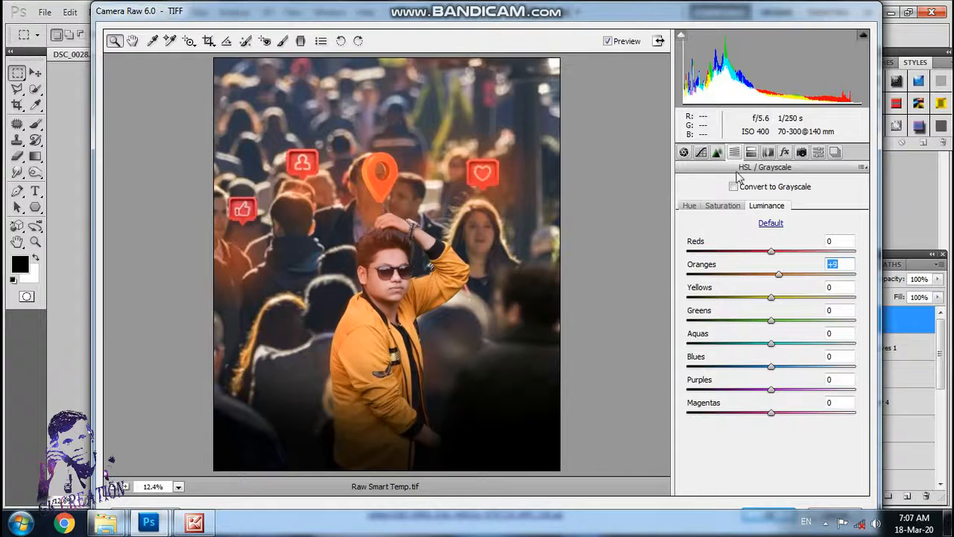
Step: Set the Yellows saturation to +35 and the Greens saturation to +20
left_click(722, 206)
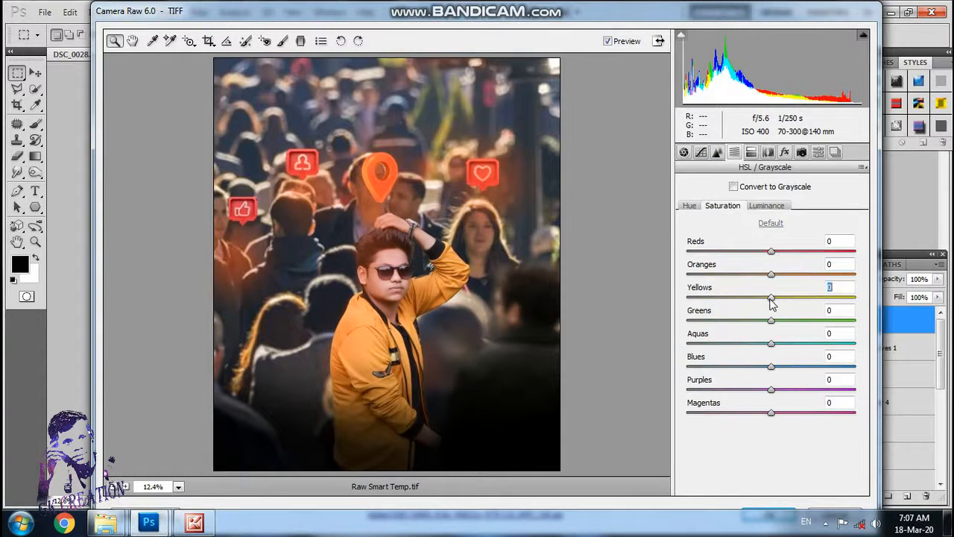
left_click_drag(770, 296, 788, 322)
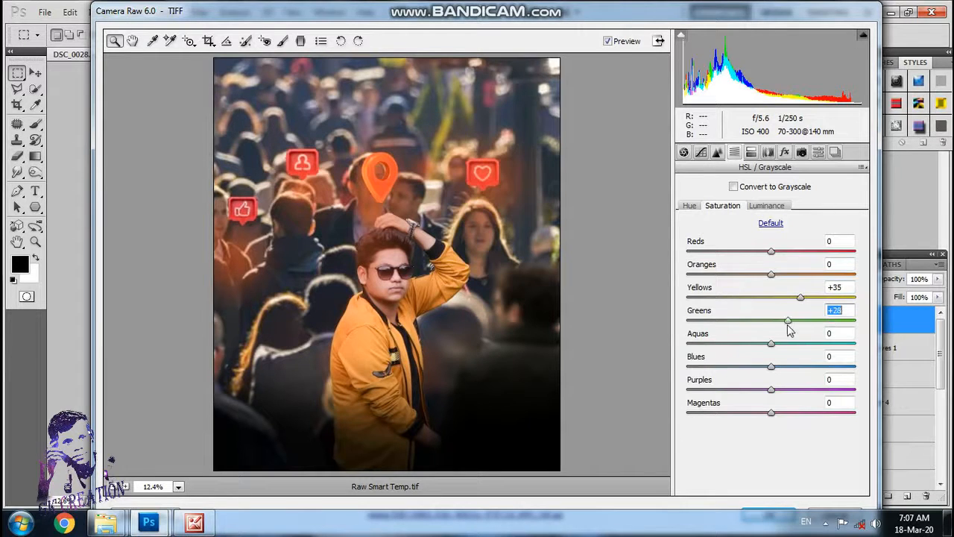
left_click(763, 208)
Step: Set the Yellows hue to -11 and try shifting the Blues hue
left_click(699, 207)
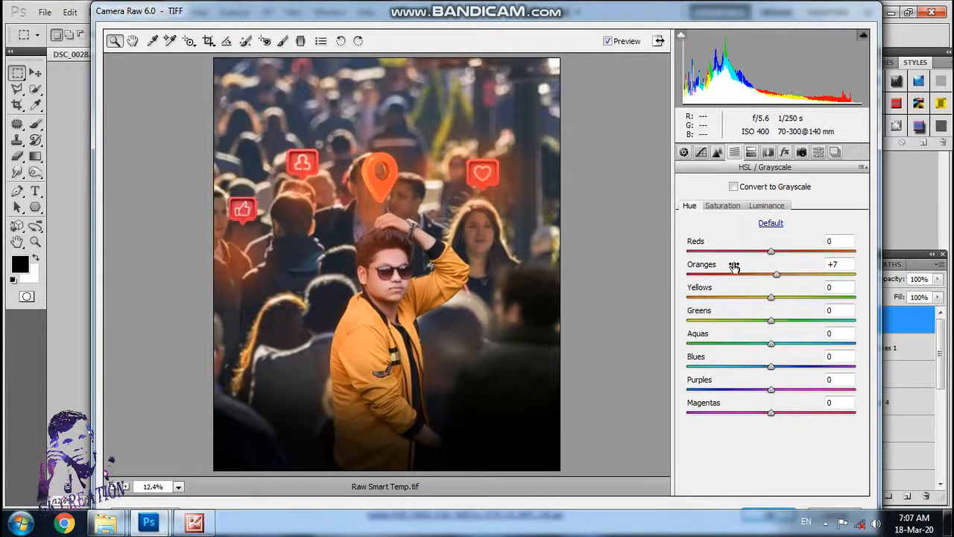
left_click(770, 297)
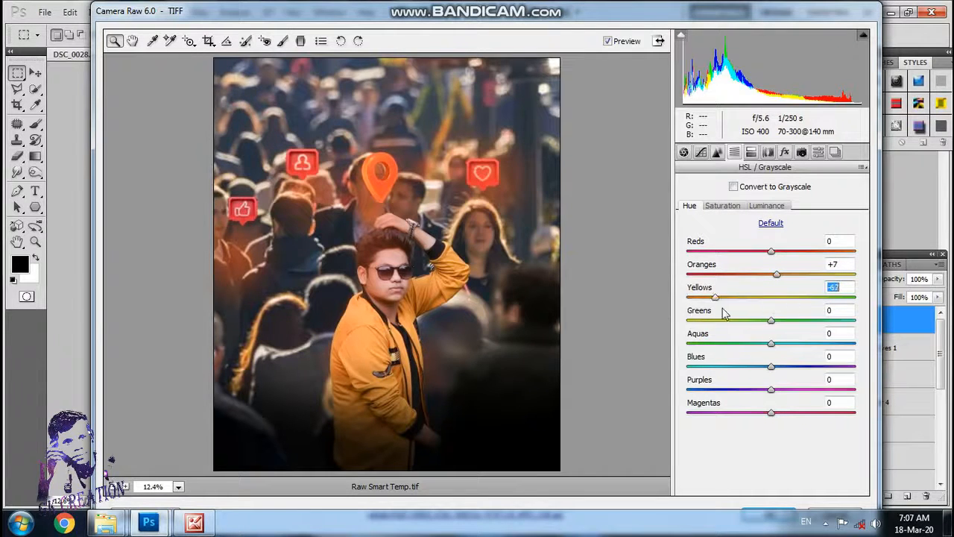
key("Up")
key("Up")
key("Up")
key("Up")
left_click_drag(772, 318, 762, 299)
left_click_drag(772, 364, 773, 365)
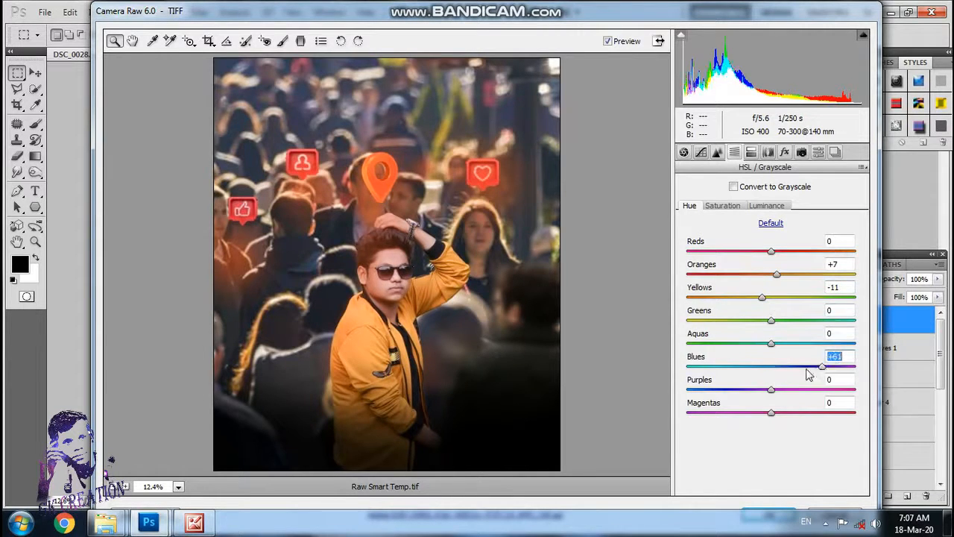
Step: Raise the Blues saturation to +12 and reduce the Purples saturation
left_click(724, 206)
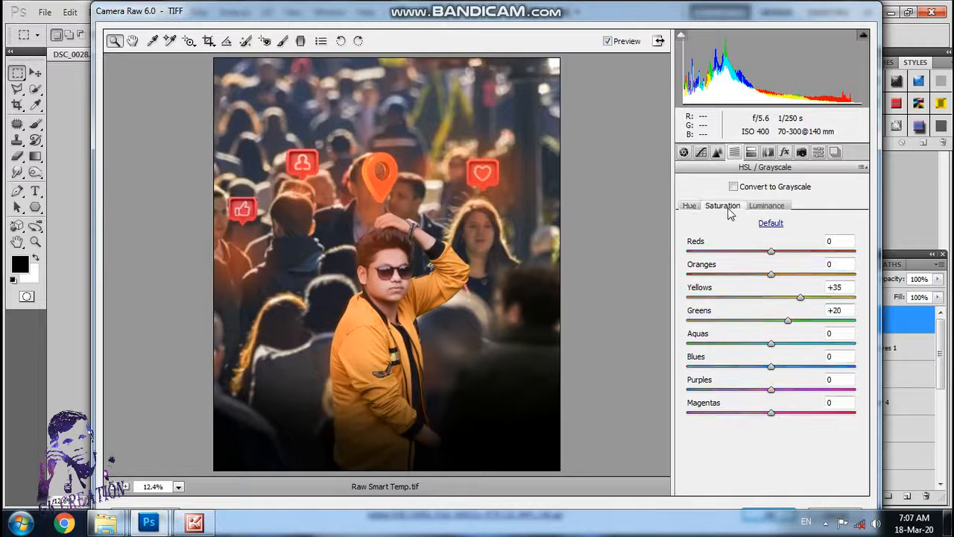
left_click_drag(772, 366, 737, 404)
left_click(771, 389)
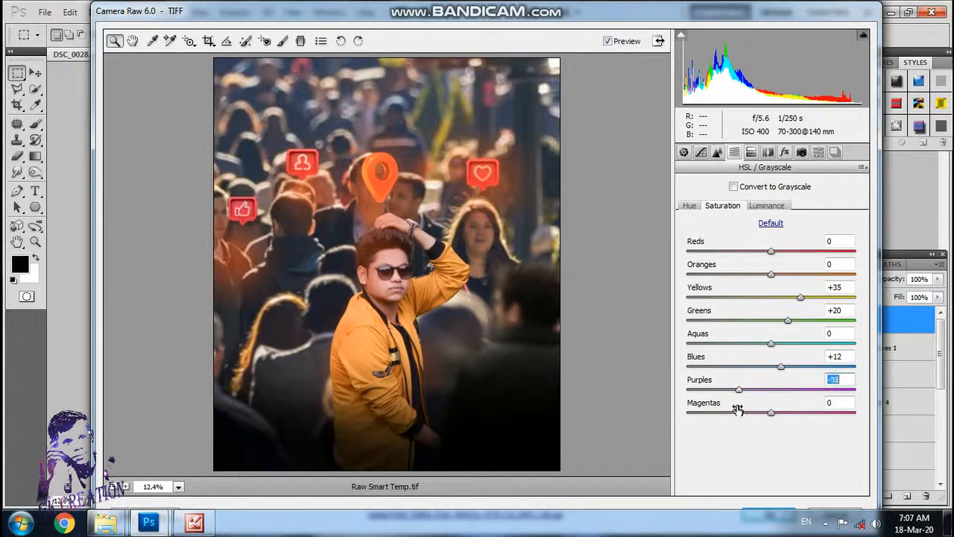
Step: Set the split-toning highlights to Hue 269 and Saturation 2, and the lens vignetting Amount to -10
left_click(751, 152)
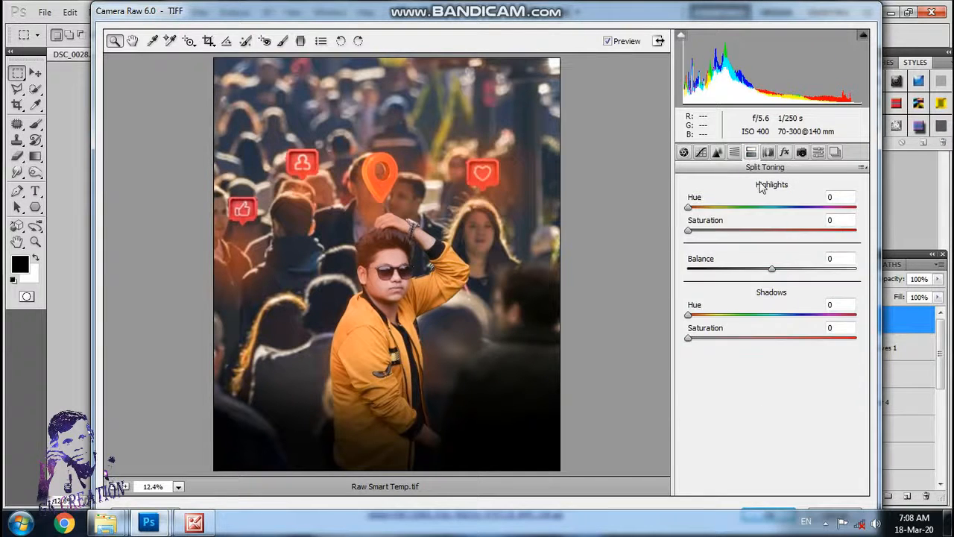
left_click_drag(689, 232, 814, 221)
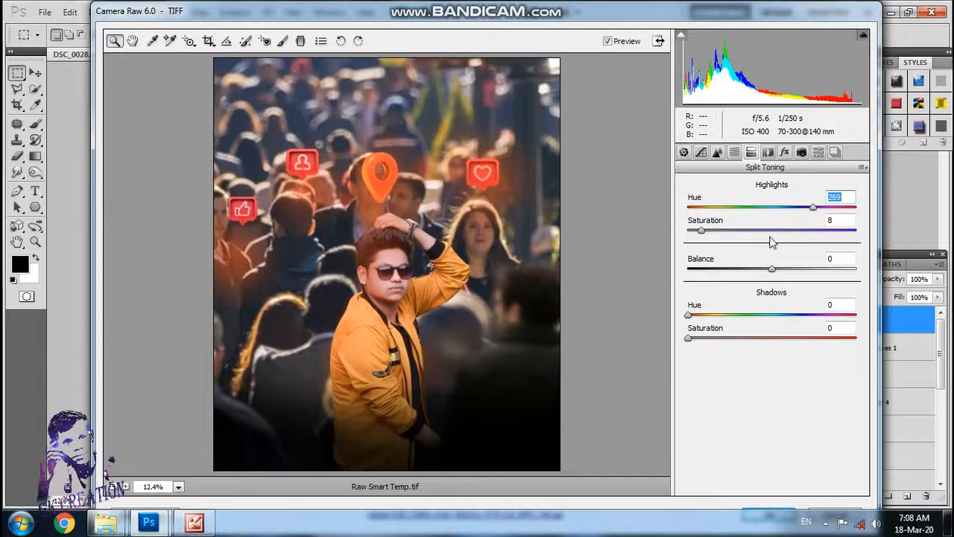
mouse_move(708, 235)
left_mouse_down()
mouse_move(687, 236)
mouse_move(696, 237)
left_mouse_up()
left_click_drag(694, 230, 672, 241)
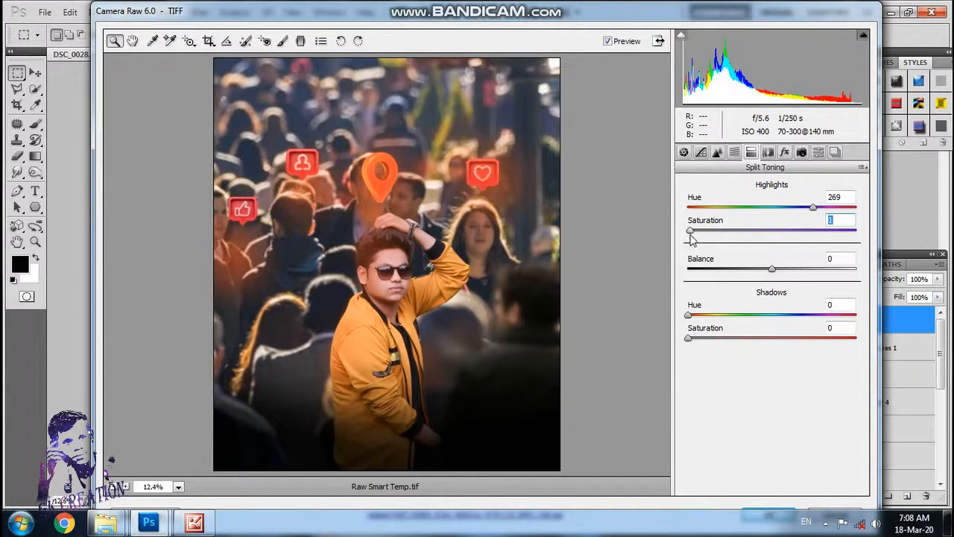
left_click(767, 151)
mouse_move(777, 317)
left_mouse_down()
mouse_move(704, 322)
mouse_move(761, 321)
left_mouse_up()
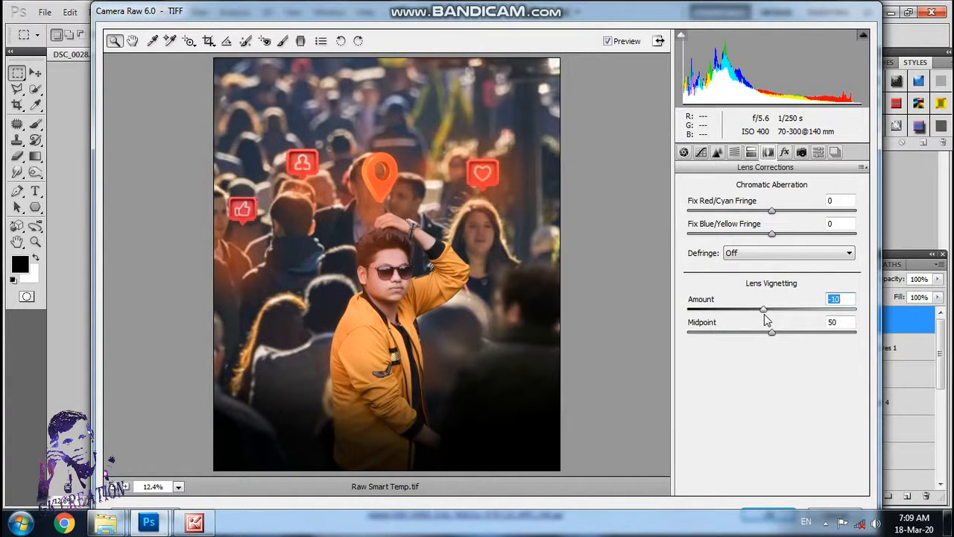
Step: Add grain with Amount 3 and a post-crop vignette with Amount -21, Midpoint 26, Roundness +4, Feather 51 and Highlights 13
left_click(800, 152)
left_click(784, 152)
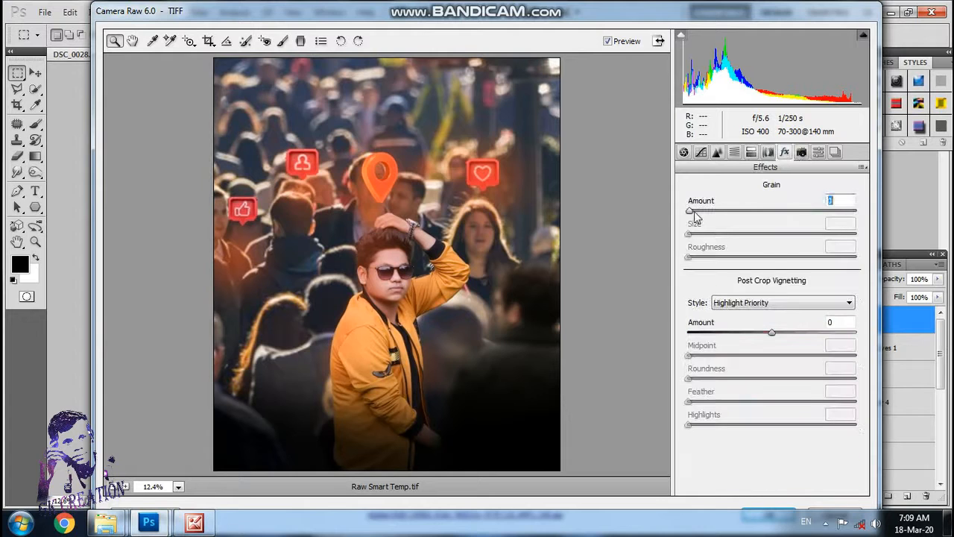
left_click(693, 212)
mouse_move(772, 337)
left_mouse_down()
mouse_move(724, 339)
mouse_move(750, 341)
mouse_move(731, 350)
mouse_move(771, 358)
mouse_move(693, 372)
mouse_move(719, 371)
mouse_move(722, 344)
mouse_move(749, 339)
mouse_move(736, 357)
mouse_move(763, 333)
mouse_move(758, 340)
left_mouse_up()
left_click(735, 333)
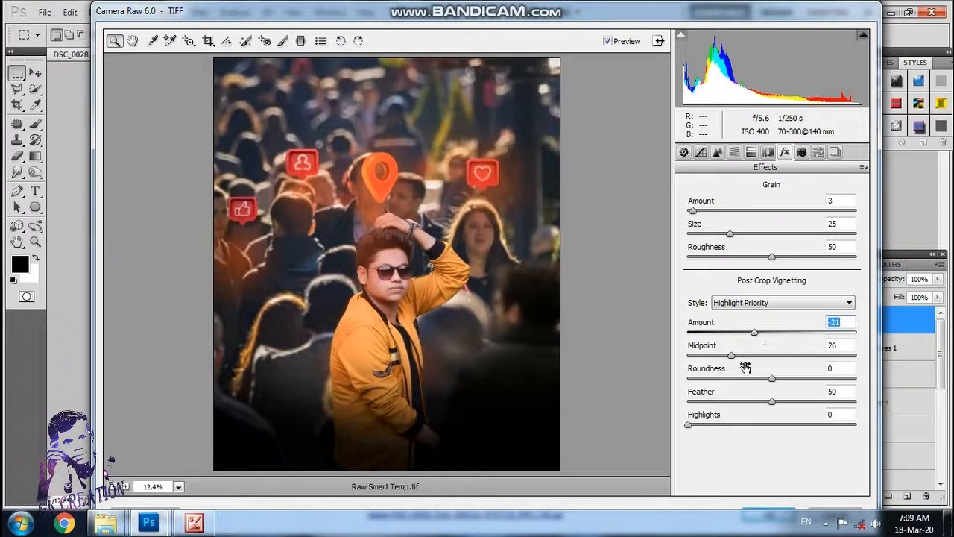
left_click_drag(773, 381, 722, 388)
left_click_drag(752, 388, 776, 422)
left_click_drag(688, 425, 711, 433)
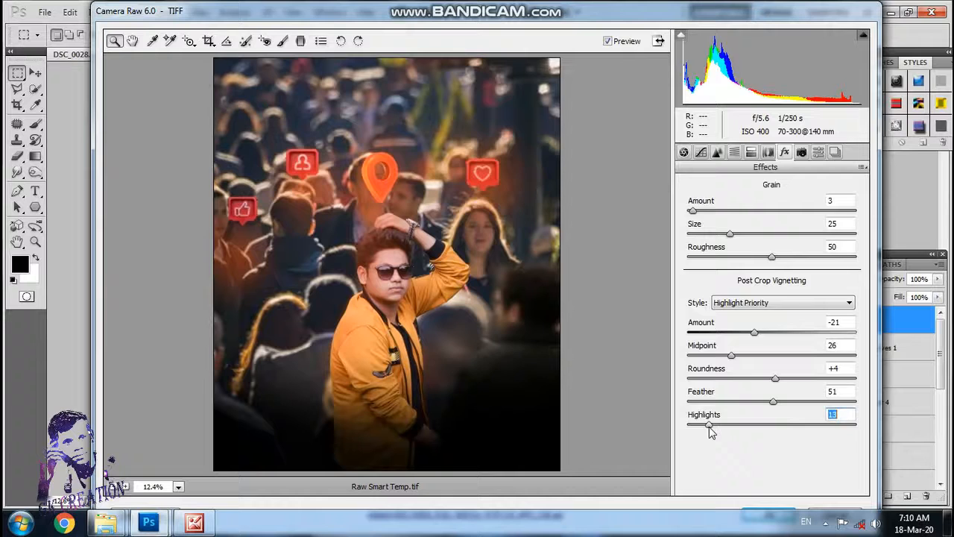
Step: Calibrate Shadows Tint to -10, Red saturation +2, Green hue +18 and saturation -12, Blue hue +3 and saturation +15, and apply the grade
left_click(802, 151)
left_click_drag(767, 287, 757, 307)
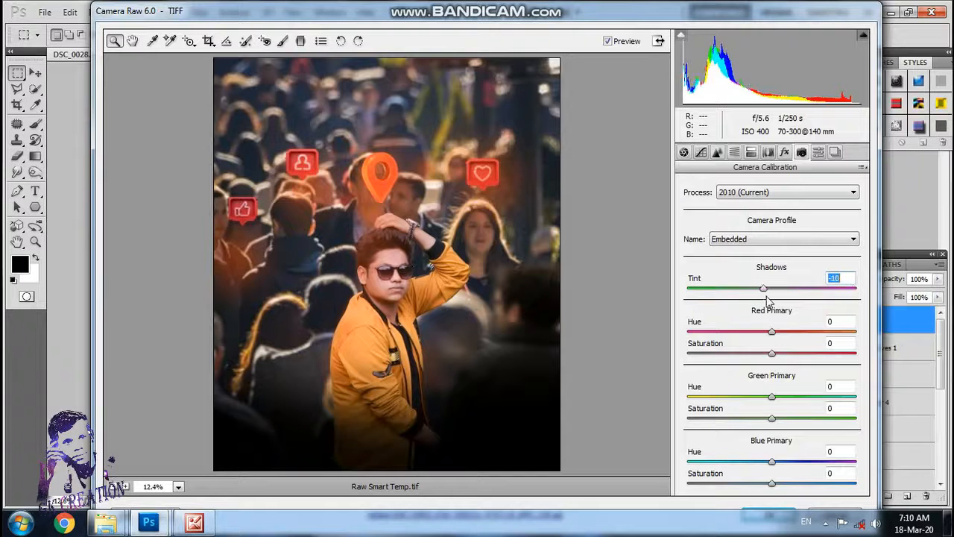
mouse_move(776, 355)
left_mouse_down()
mouse_move(797, 356)
mouse_move(774, 353)
mouse_move(770, 332)
mouse_move(727, 347)
mouse_move(802, 339)
mouse_move(777, 343)
left_mouse_up()
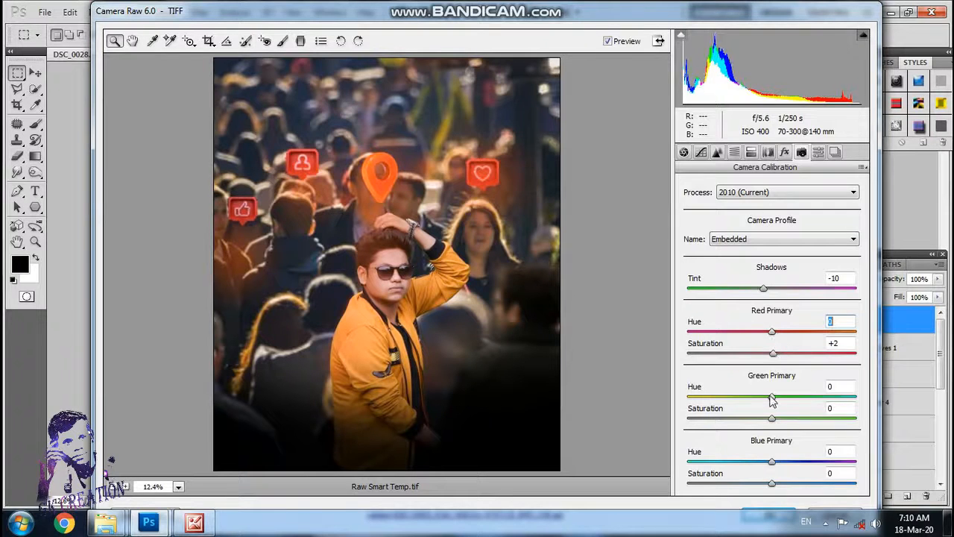
left_click_drag(772, 401, 785, 490)
double_click(759, 462)
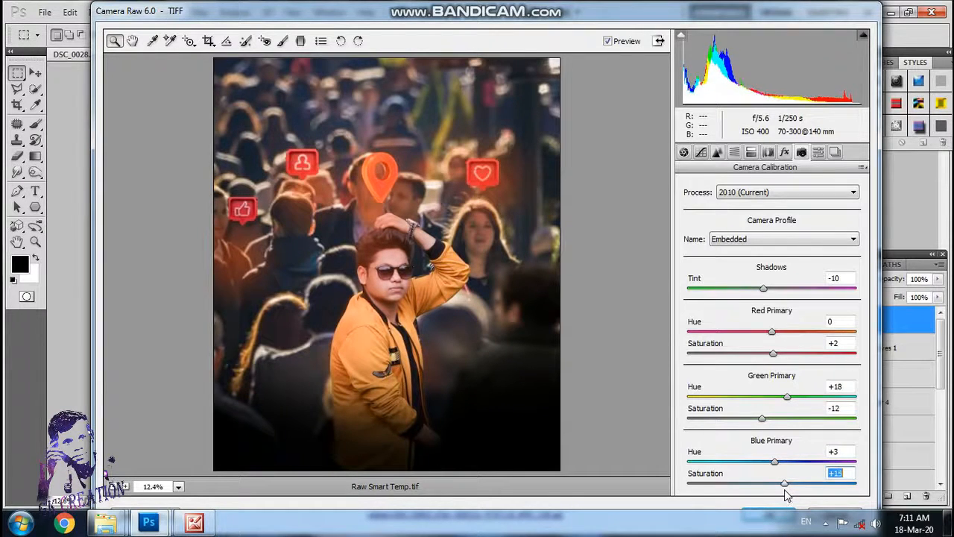
left_click(769, 513)
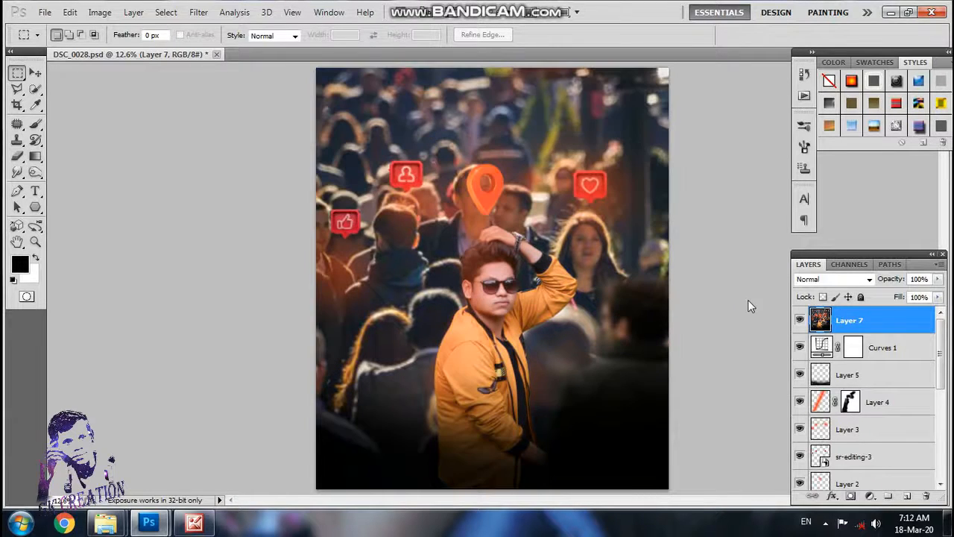
Step: Hide the graded top layer and stamp all visible layers into a new layer above the Curves adjustment
left_click(800, 320)
left_click(874, 348)
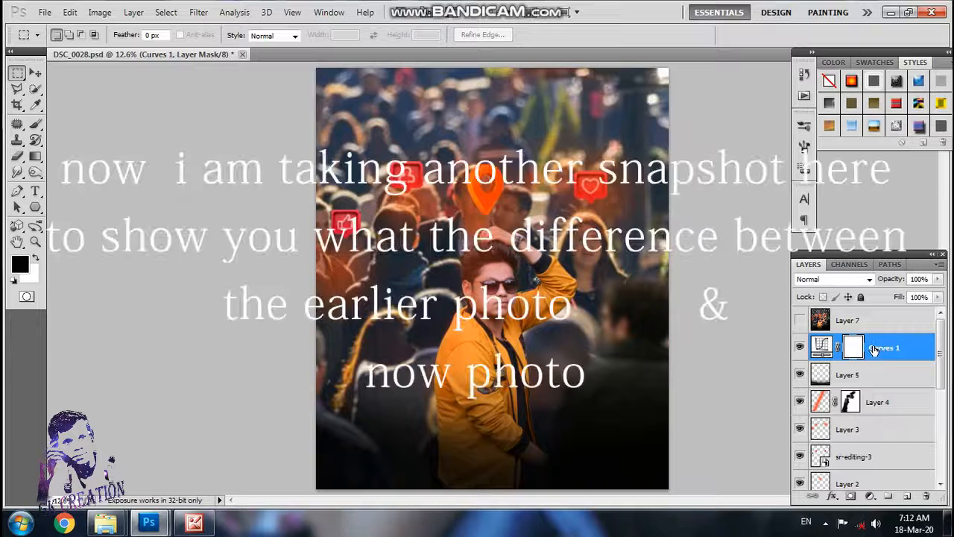
key("ctrl+alt+shift+e")
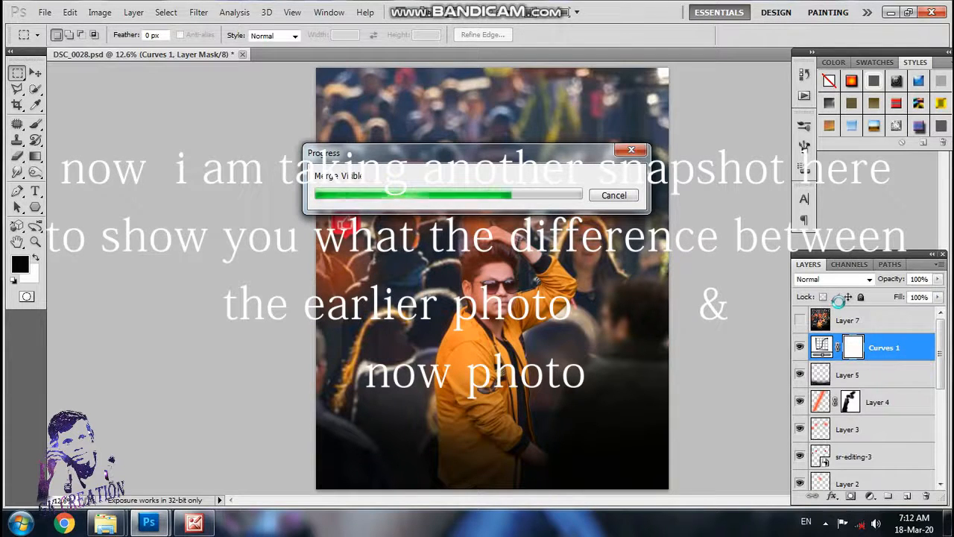
Step: Compare the photo before and after grading by toggling the graded layer's visibility, then leave that layer shown and selected
left_click(800, 320)
left_click(799, 320)
left_click(800, 321)
left_click(800, 321)
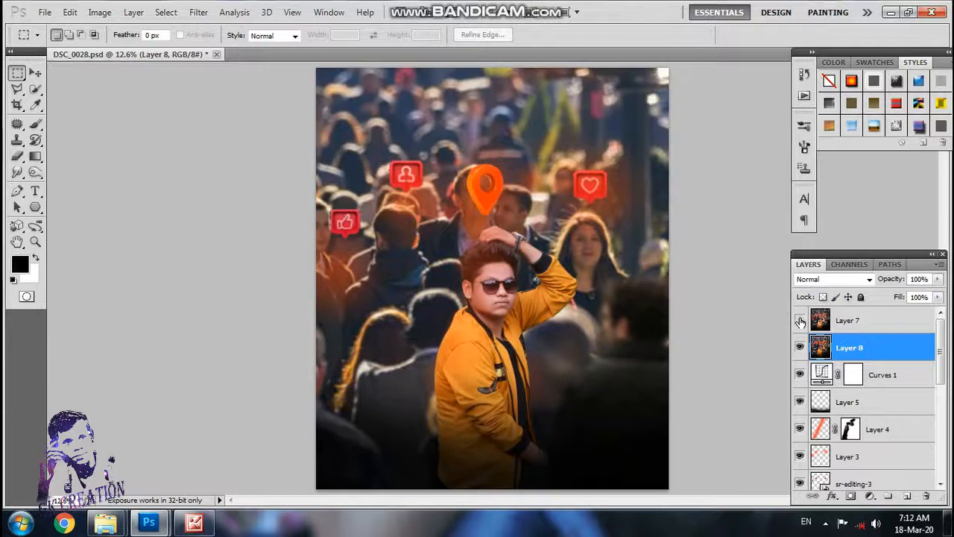
left_click(799, 321)
left_click(852, 321)
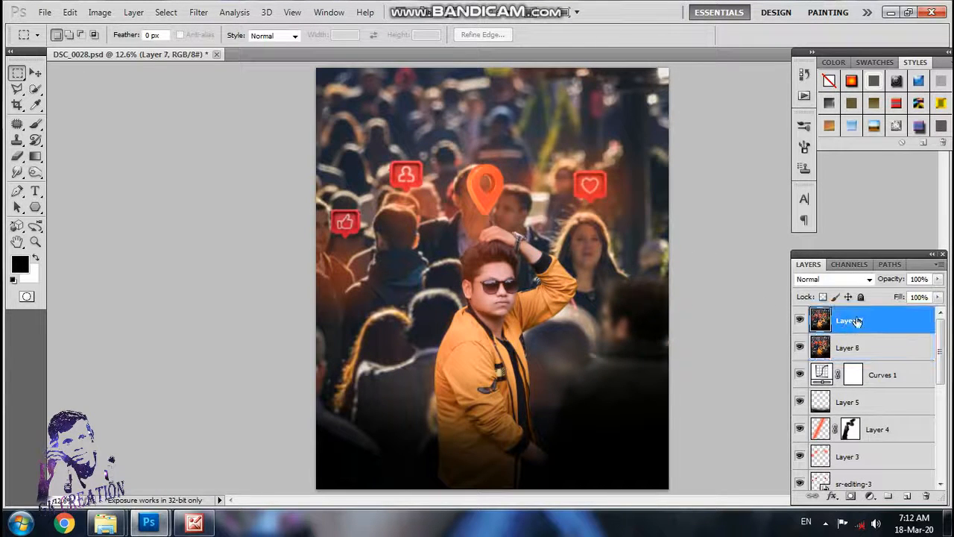
Step: Save a JPEG copy of the finished image named COMPLETE in the harsh folder, accepting the JPEG options
left_click(45, 13)
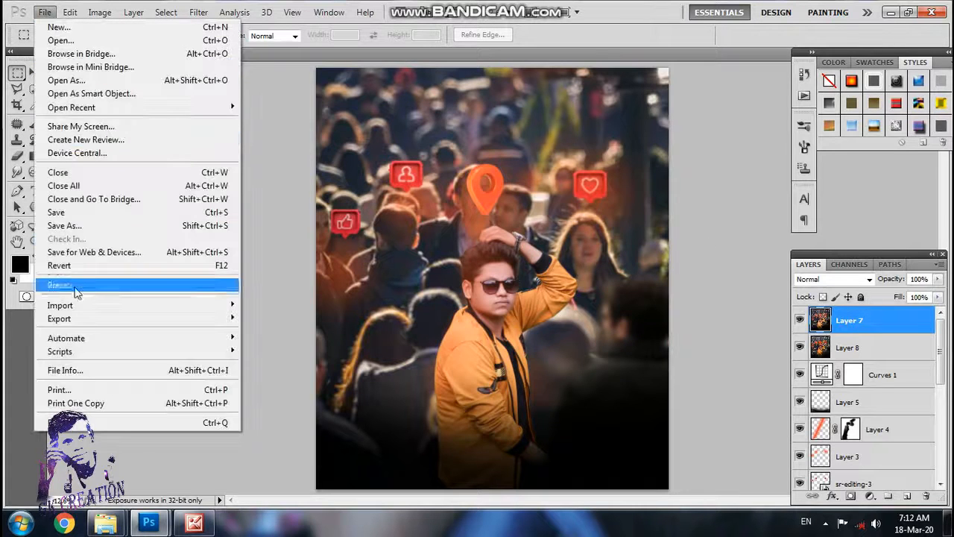
left_click(97, 223)
left_click(753, 333)
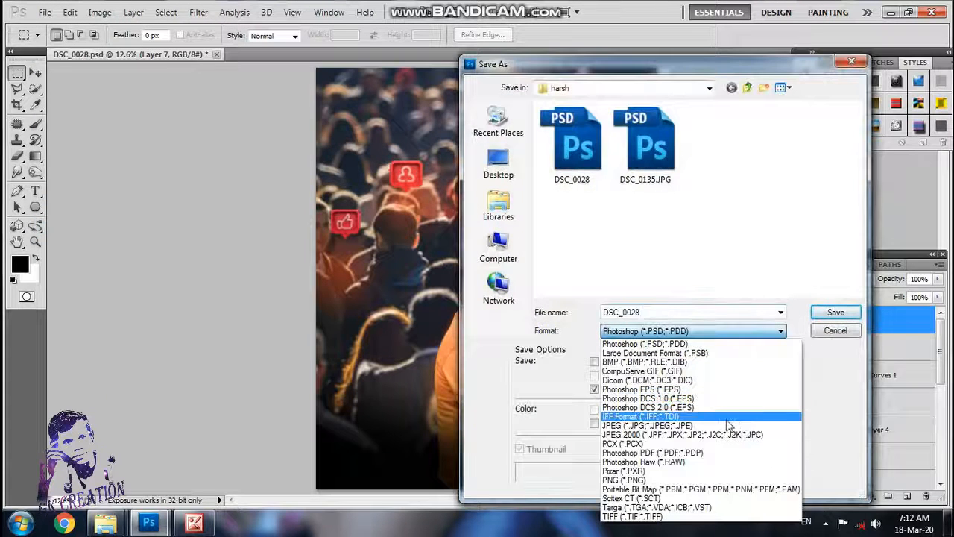
left_click(751, 426)
double_click(724, 311)
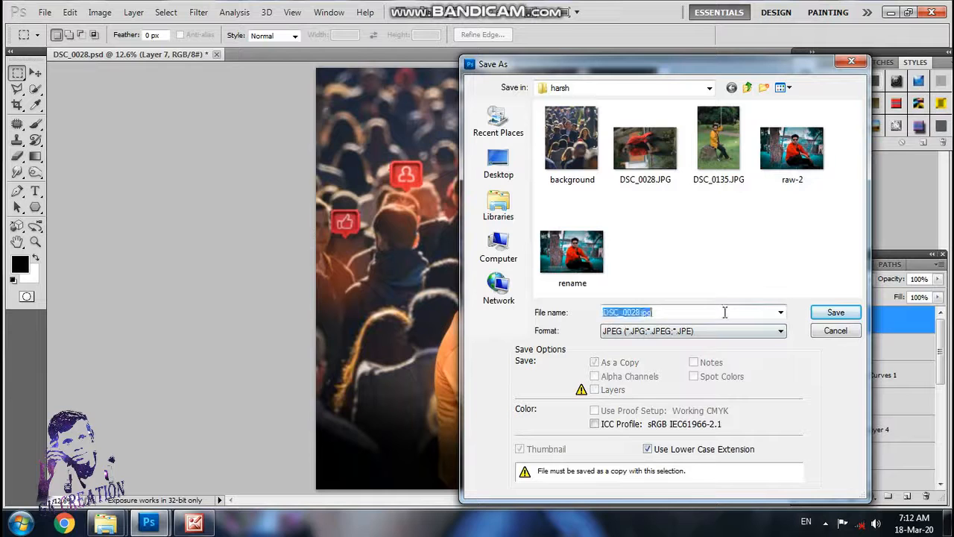
type("COMPLETE")
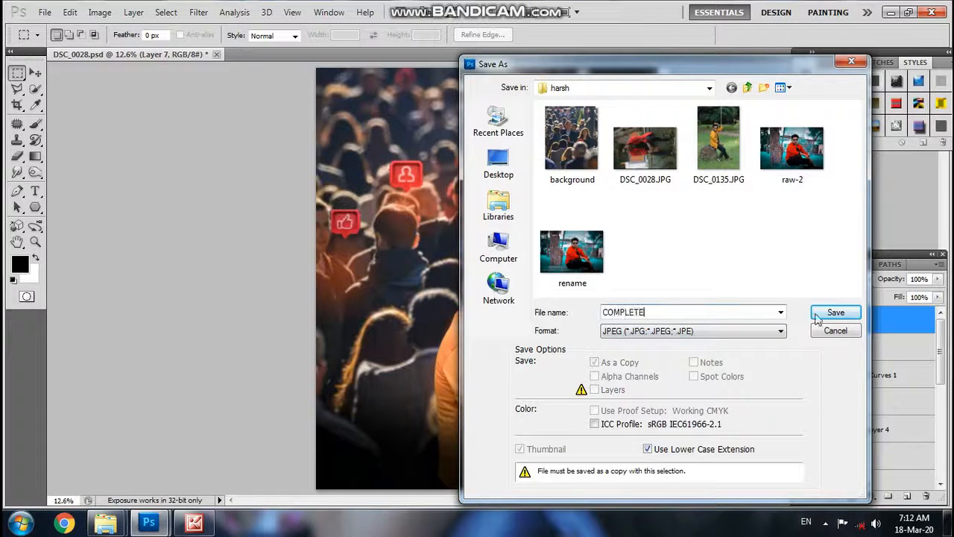
left_click(819, 316)
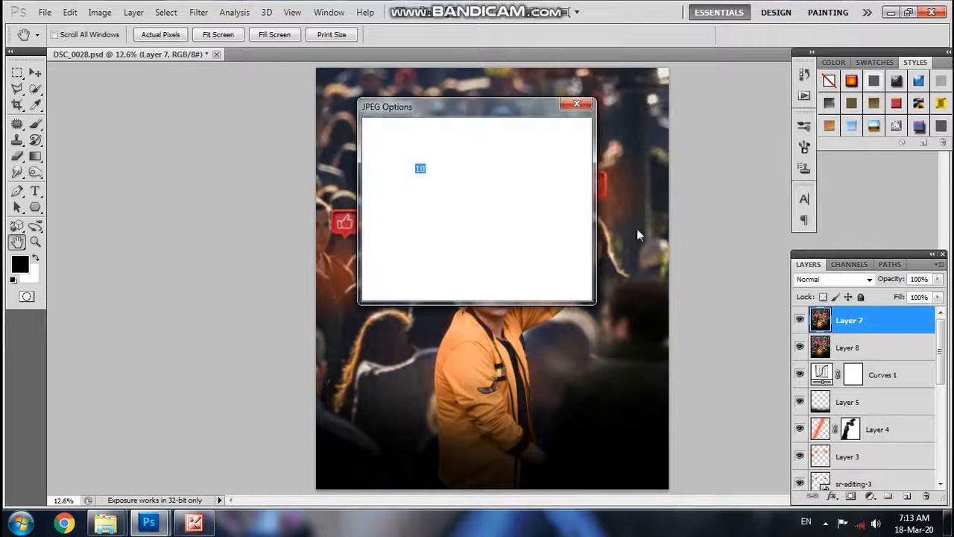
left_click(555, 132)
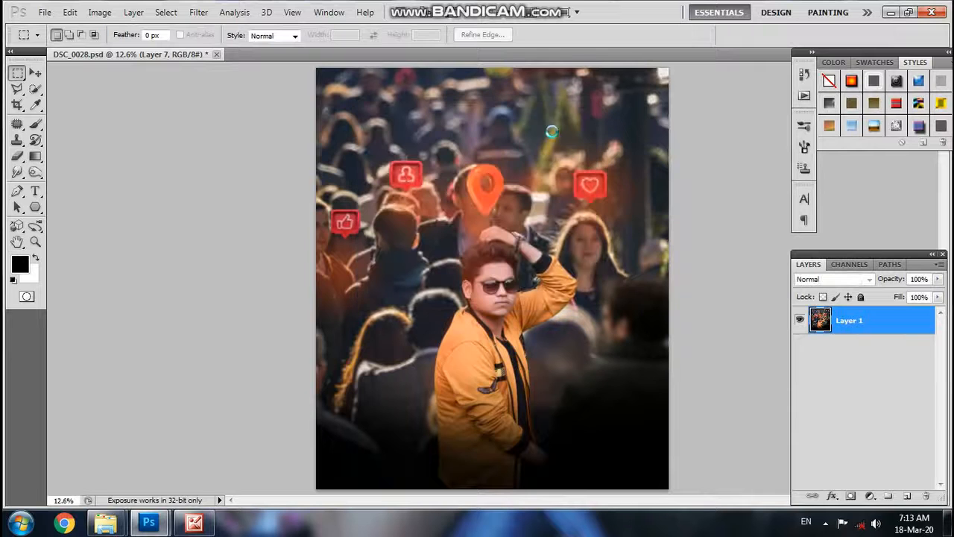